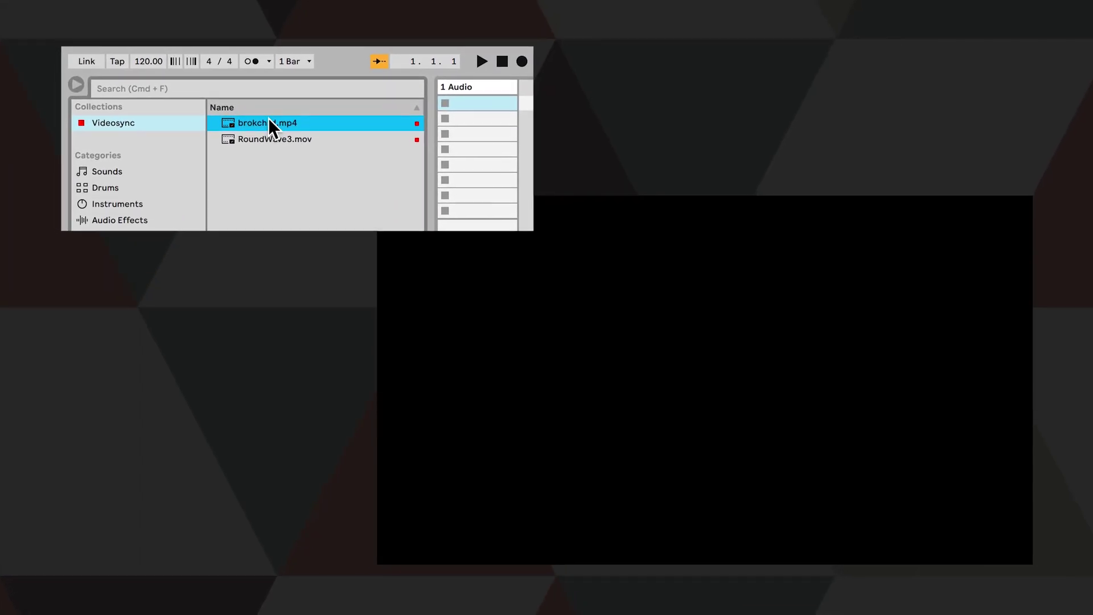
# Step: Place brokchrd.mp4 in the first clip slot, play it, and set the tempo to 240
pyautogui.moveTo(268, 118); pyautogui.dragTo(459, 107)
pyautogui.click(447, 104)
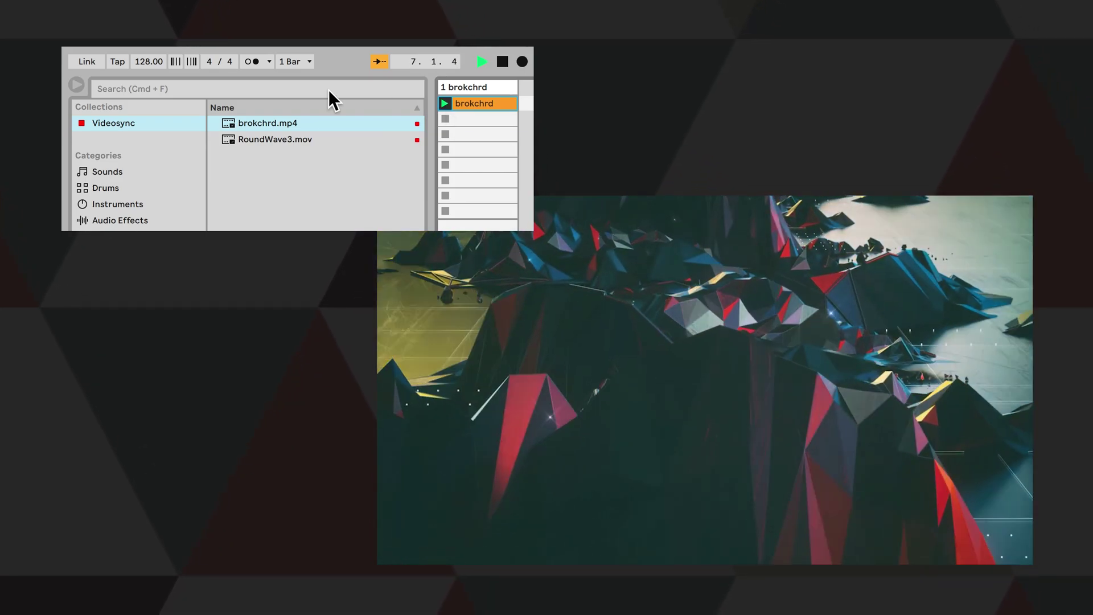
pyautogui.click(147, 66)
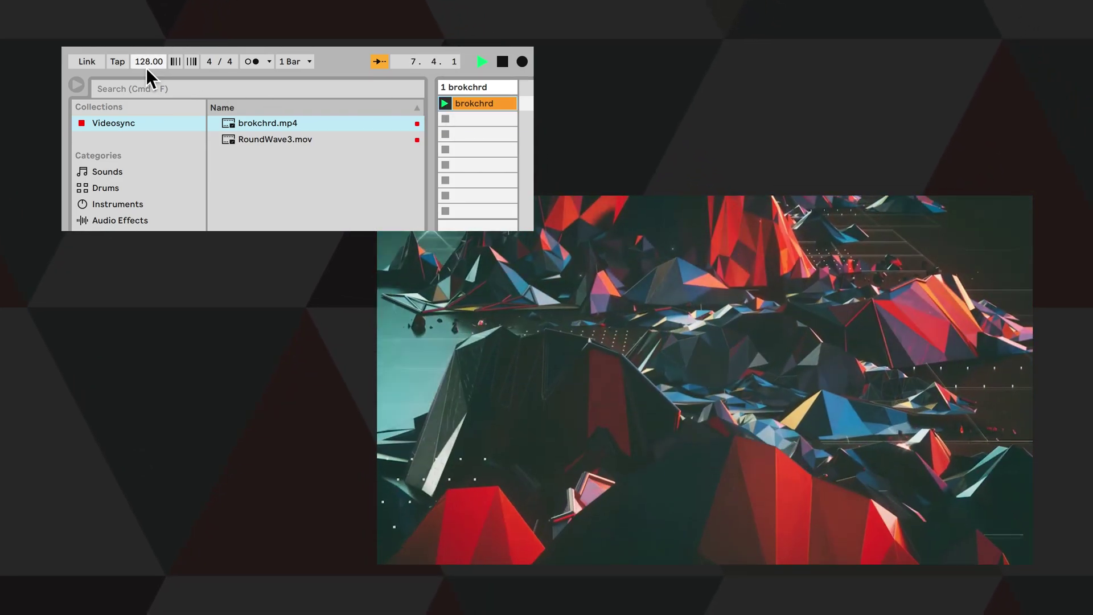
pyautogui.write('240')
pyautogui.press('Return')
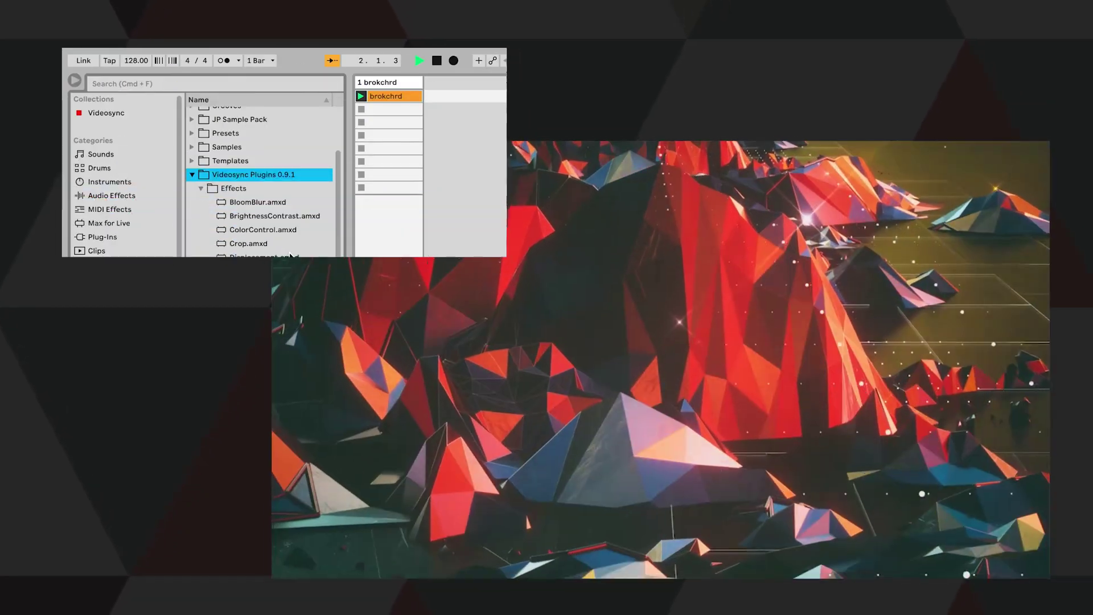
# Step: Add Displacement.amxd to the track, group it with Utility into an Audio Effect Rack, and open Balance's mapping options
pyautogui.moveTo(290, 256); pyautogui.dragTo(380, 209)
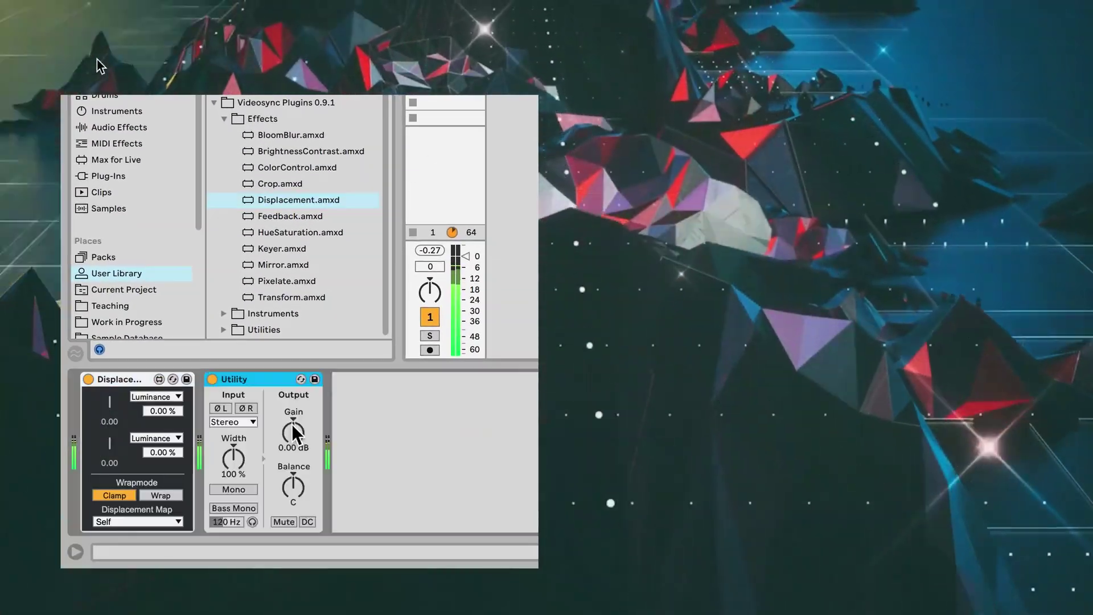
pyautogui.hotkey('ctrl', 'g')
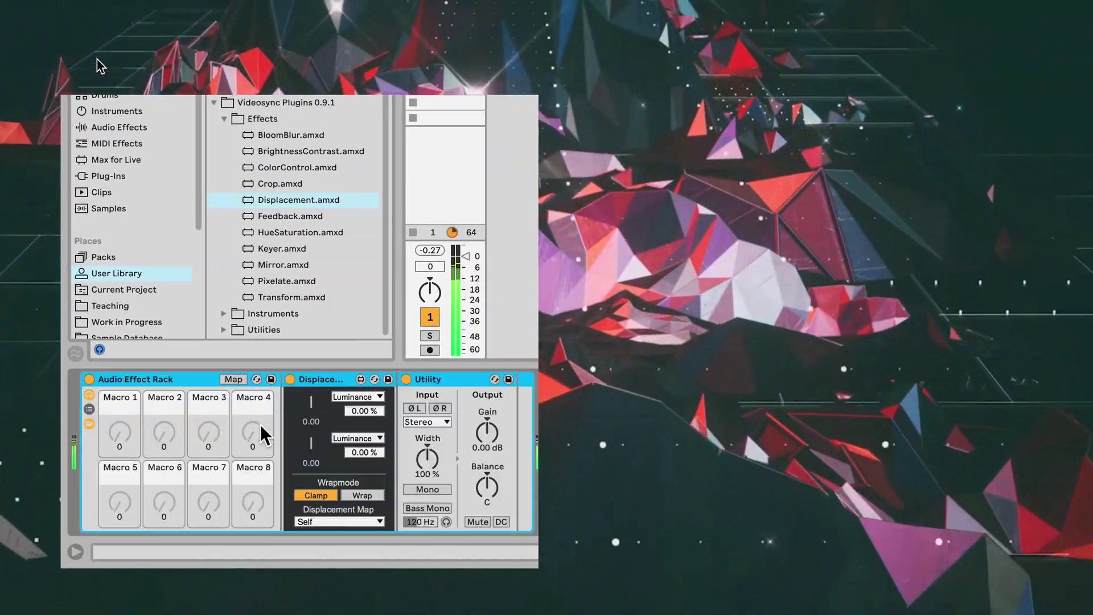
pyautogui.rightClick(497, 489)
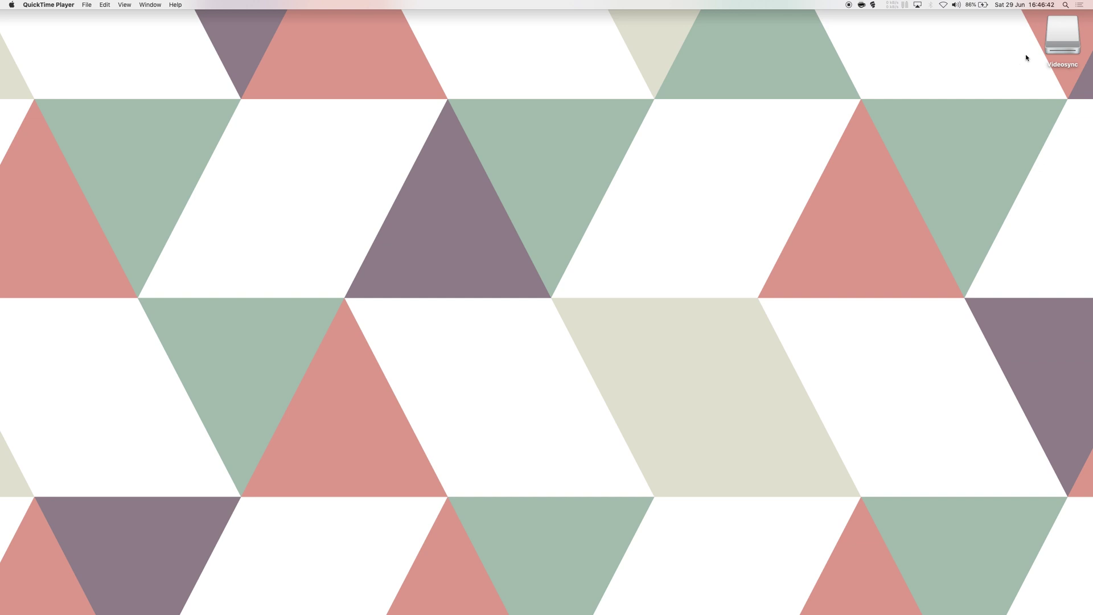
# Step: Open the Videosync disk image, allow the downloaded app past Gatekeeper, and bring up its setup window
pyautogui.doubleClick(1065, 40)
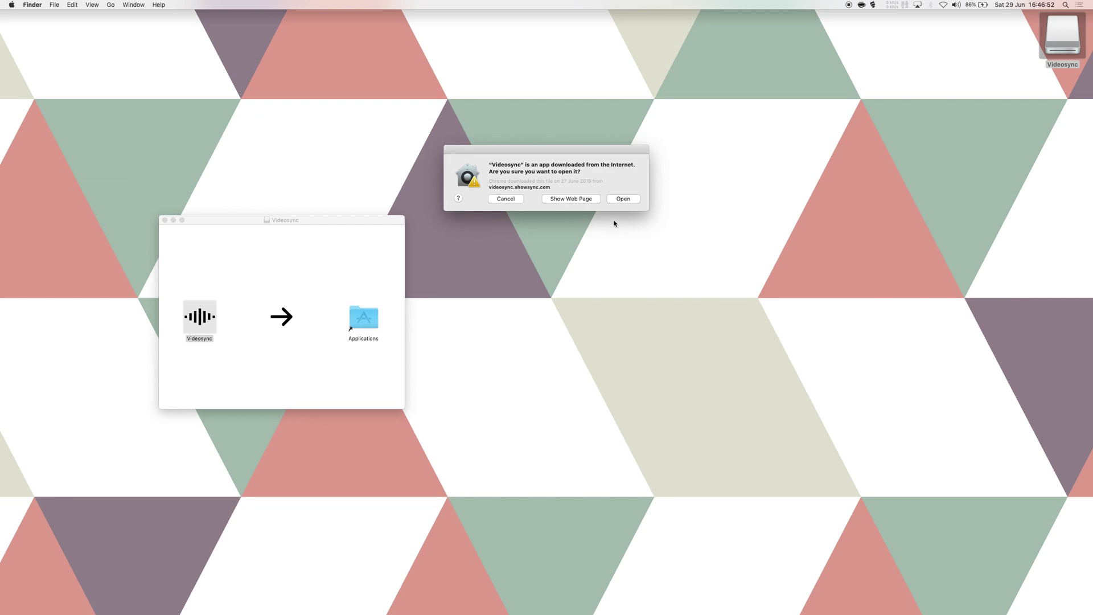
pyautogui.click(622, 201)
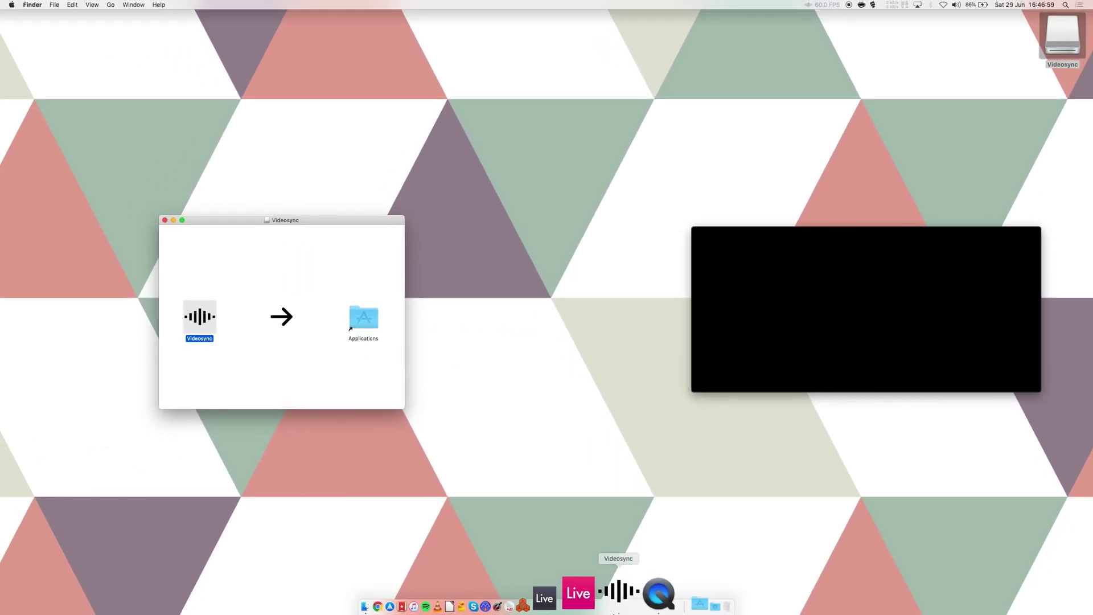
pyautogui.click(619, 595)
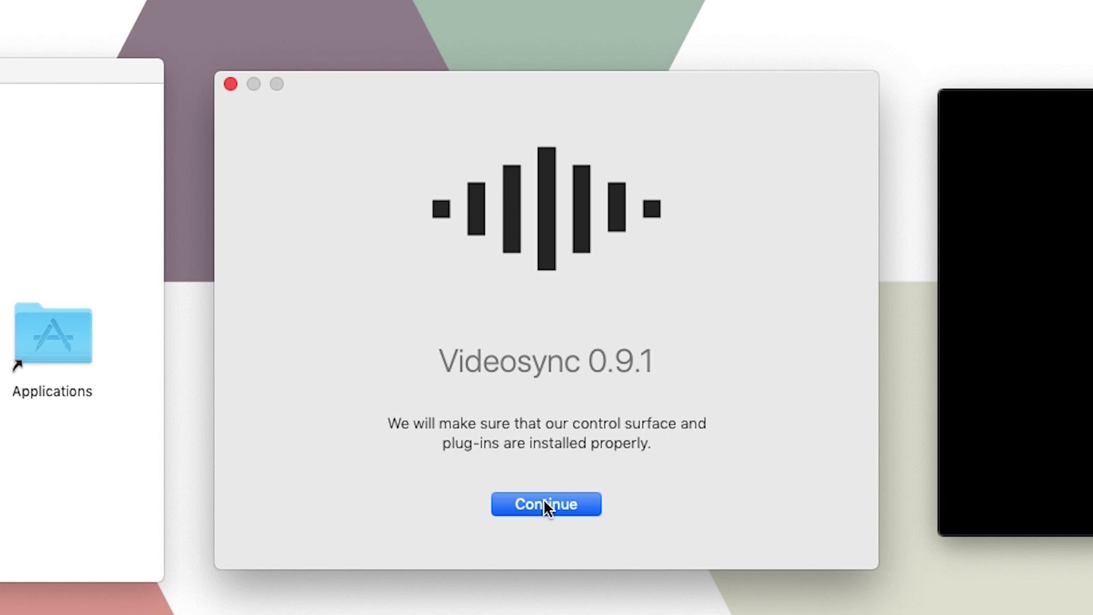
# Step: Install the control surface, assign Videosync to control surface slot 6 in Live's preferences, and close setup
pyautogui.click(544, 502)
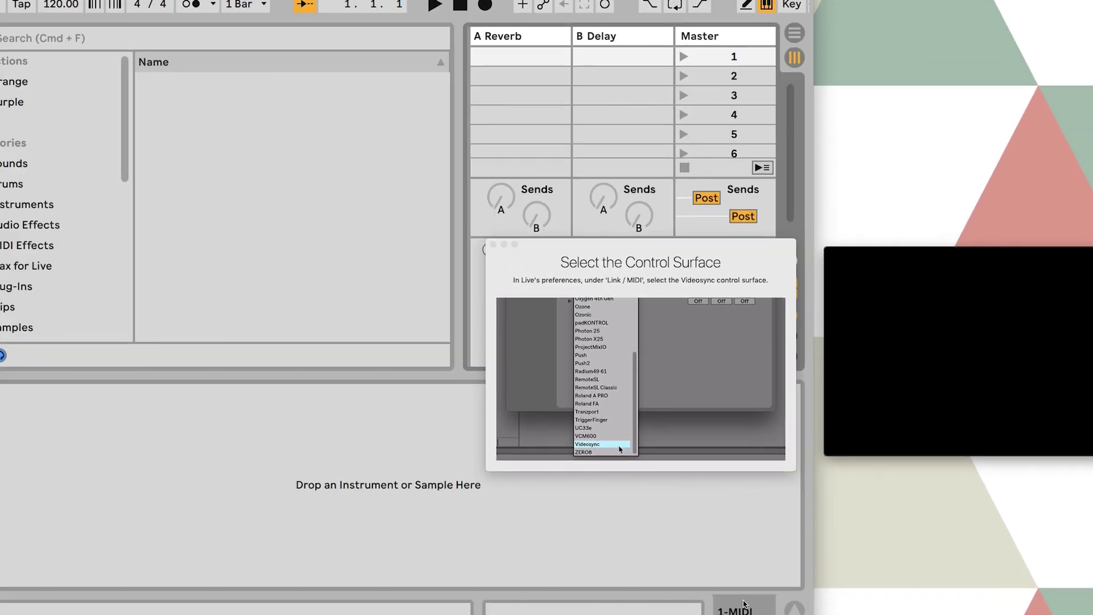
pyautogui.press('super+comma')
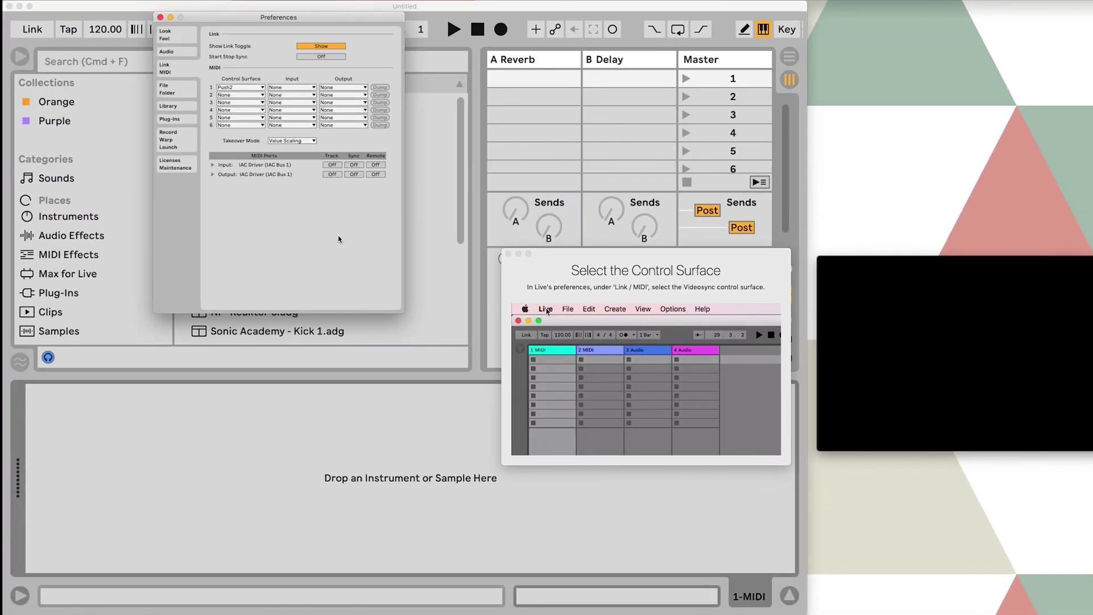
pyautogui.click(238, 125)
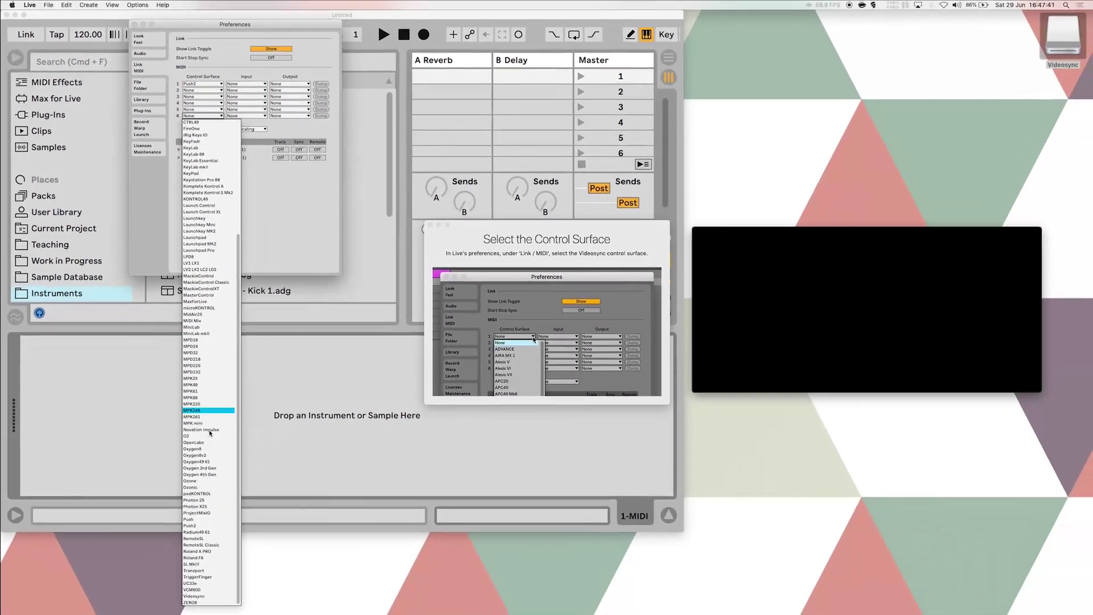
pyautogui.click(209, 598)
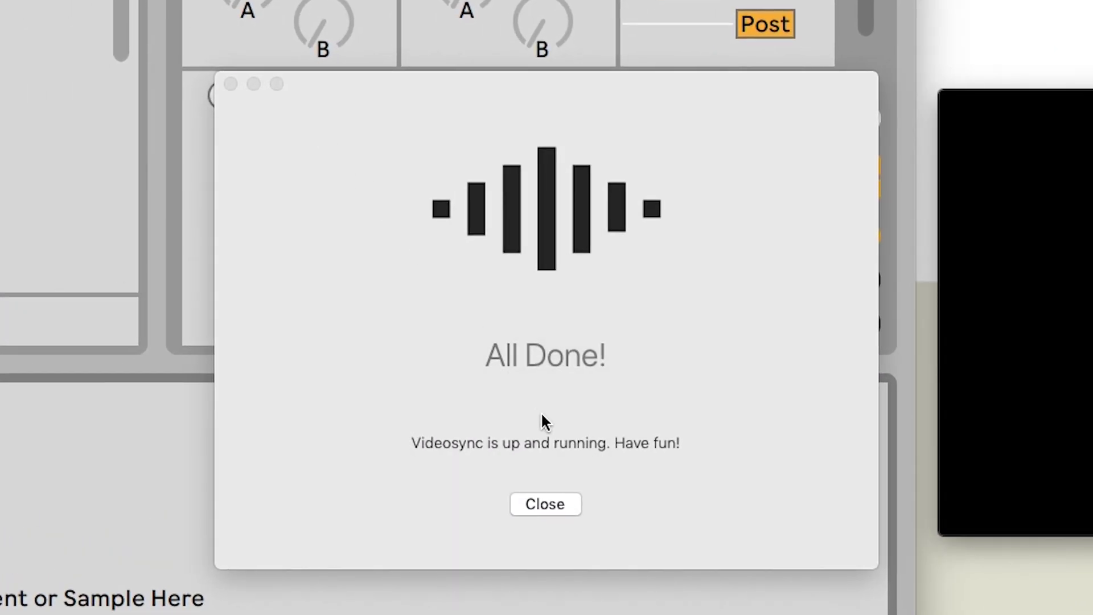
pyautogui.click(569, 503)
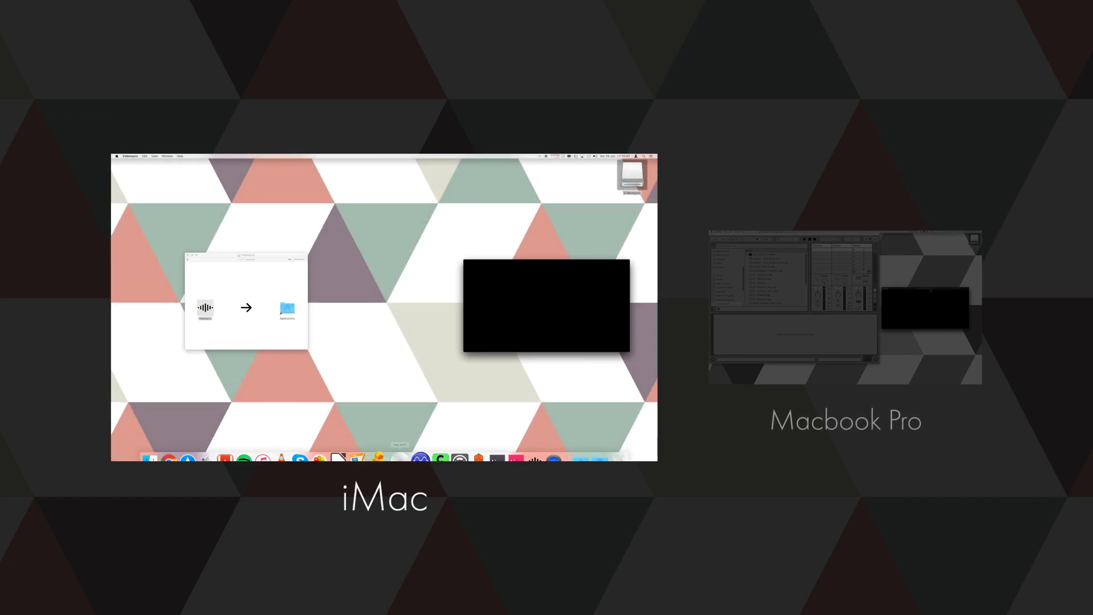
# Step: On the iMac, launch Videosync setup, pick Videosync as Live's control surface, and close setup
pyautogui.click(393, 349)
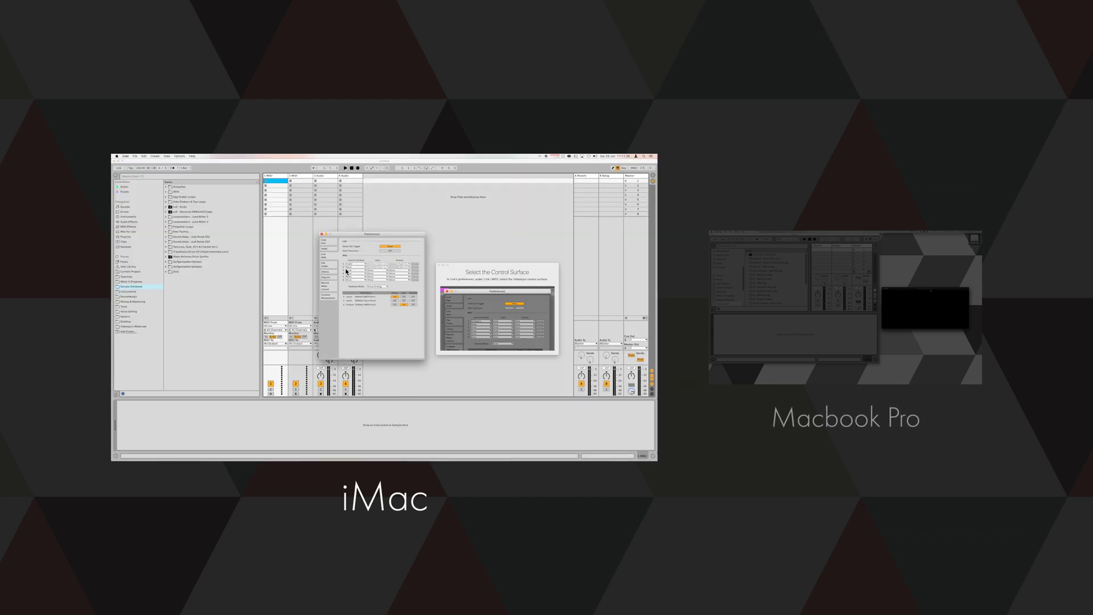
pyautogui.click(356, 267)
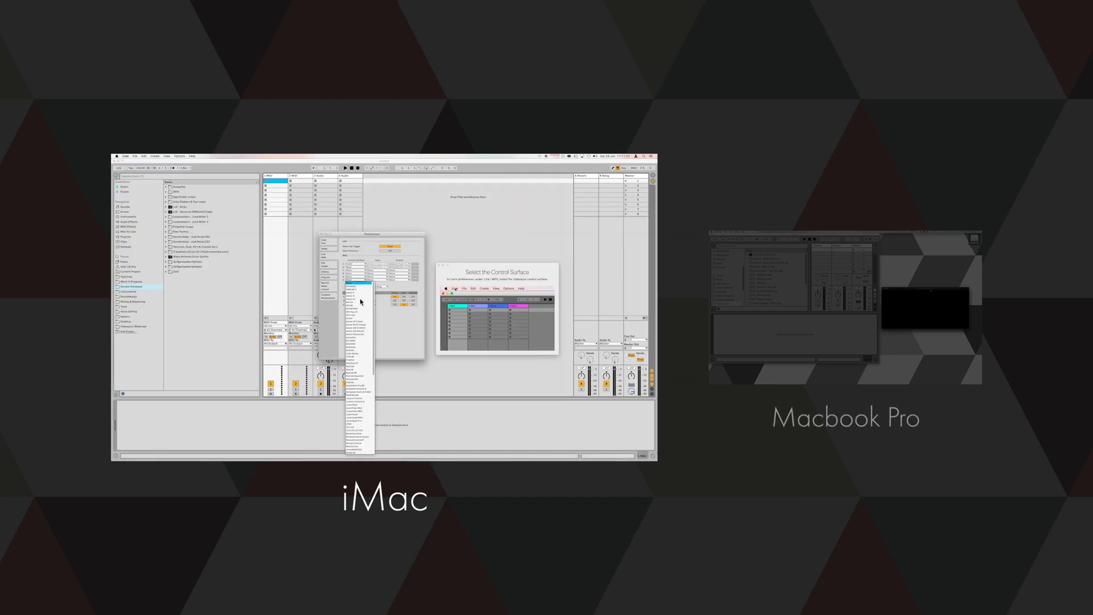
pyautogui.click(358, 452)
pyautogui.click(322, 234)
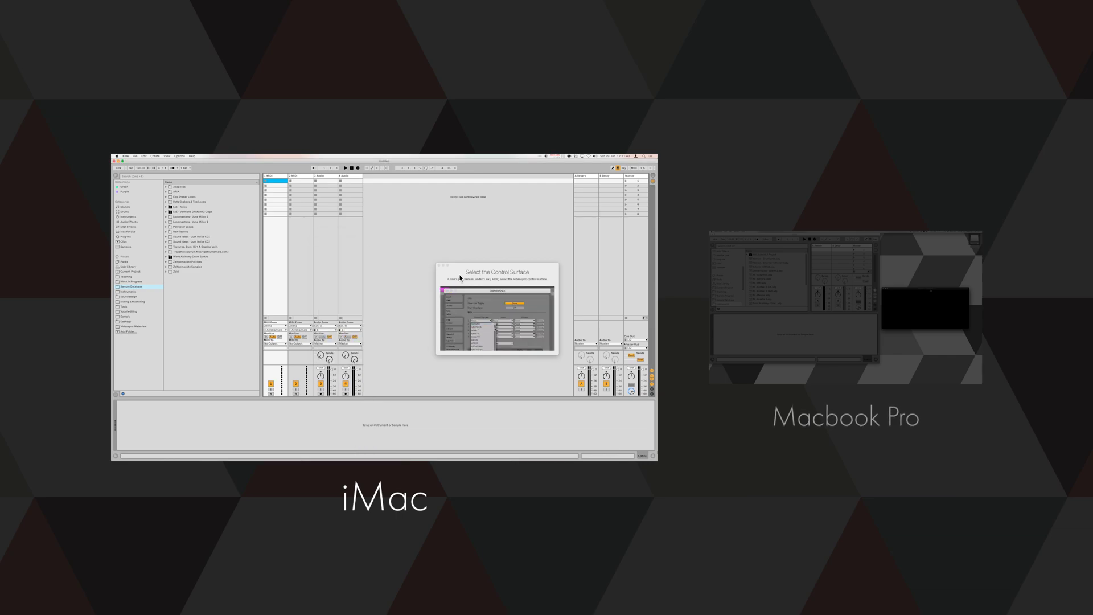
pyautogui.click(501, 343)
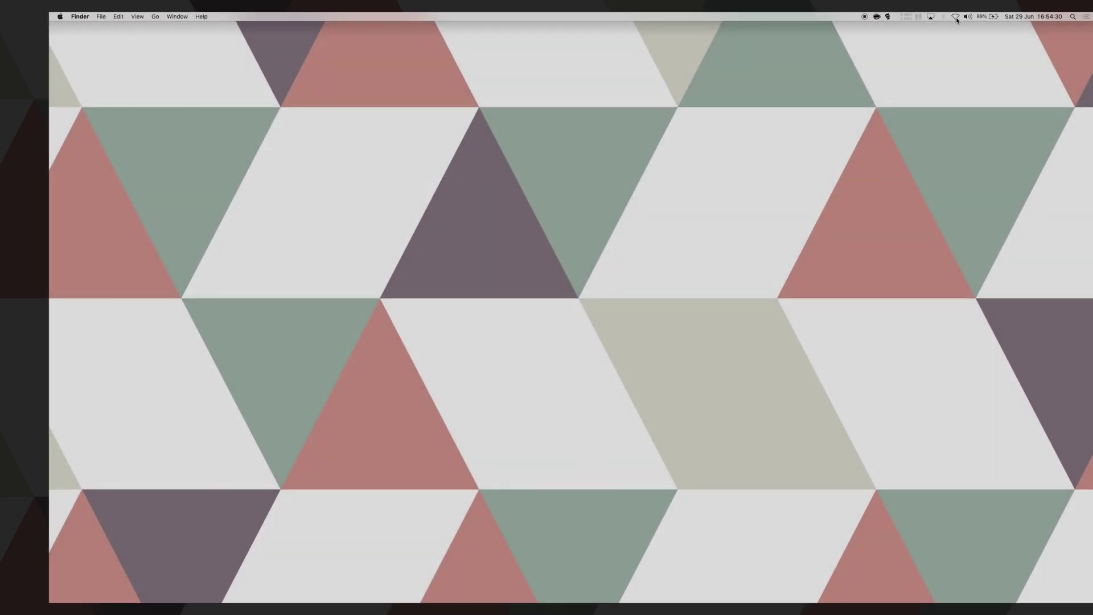
# Step: Open Network Preferences from the Wi‑Fi menu and select Ethernet's IP address 169.254.74.139
pyautogui.click(956, 17)
pyautogui.click(968, 47)
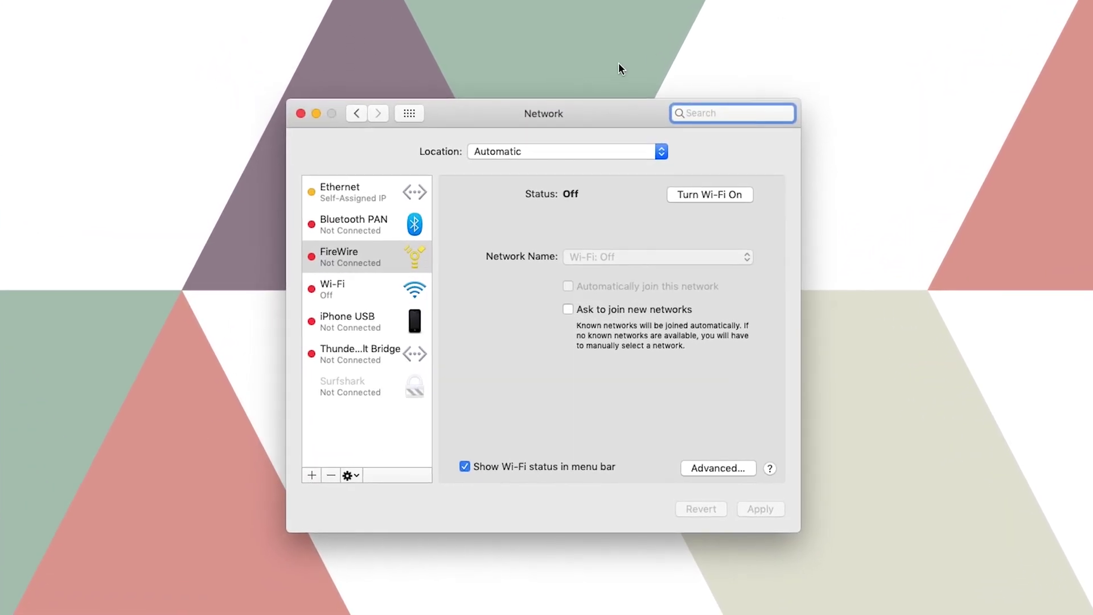
pyautogui.click(369, 183)
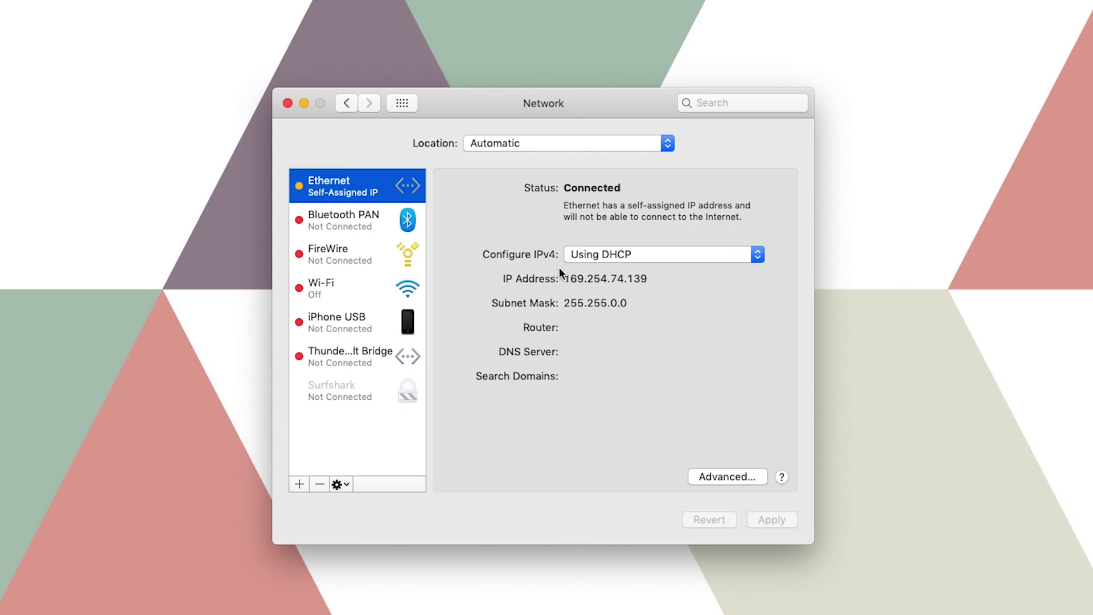
pyautogui.moveTo(567, 278); pyautogui.dragTo(652, 278)
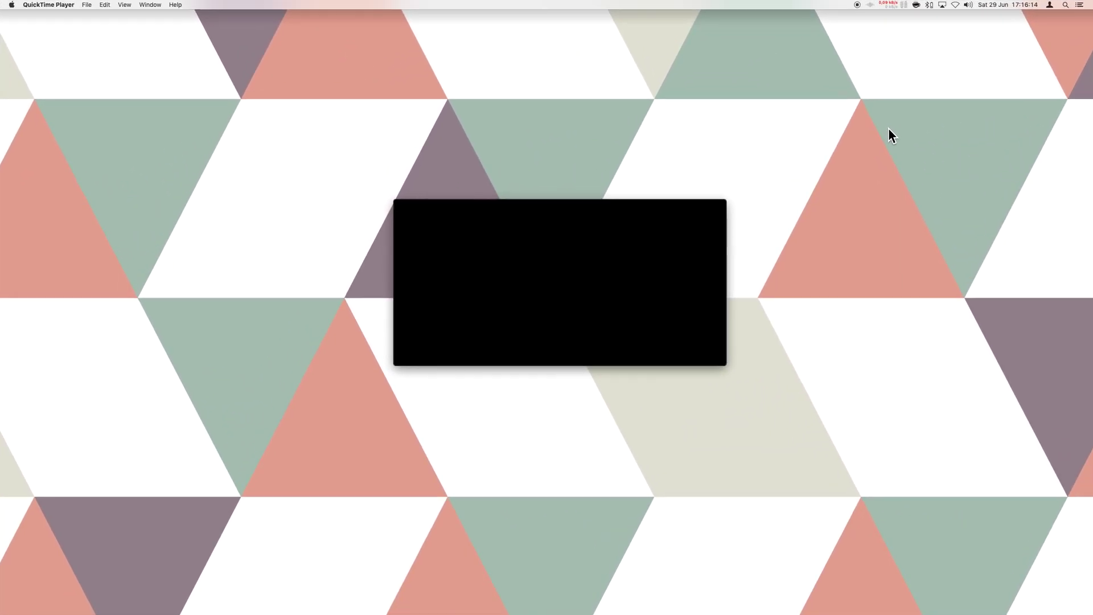
# Step: In Videosync's IO preferences, enable Connect to remote Ableton Live with IP address 169.254.74.139
pyautogui.click(668, 239)
pyautogui.press('super+comma')
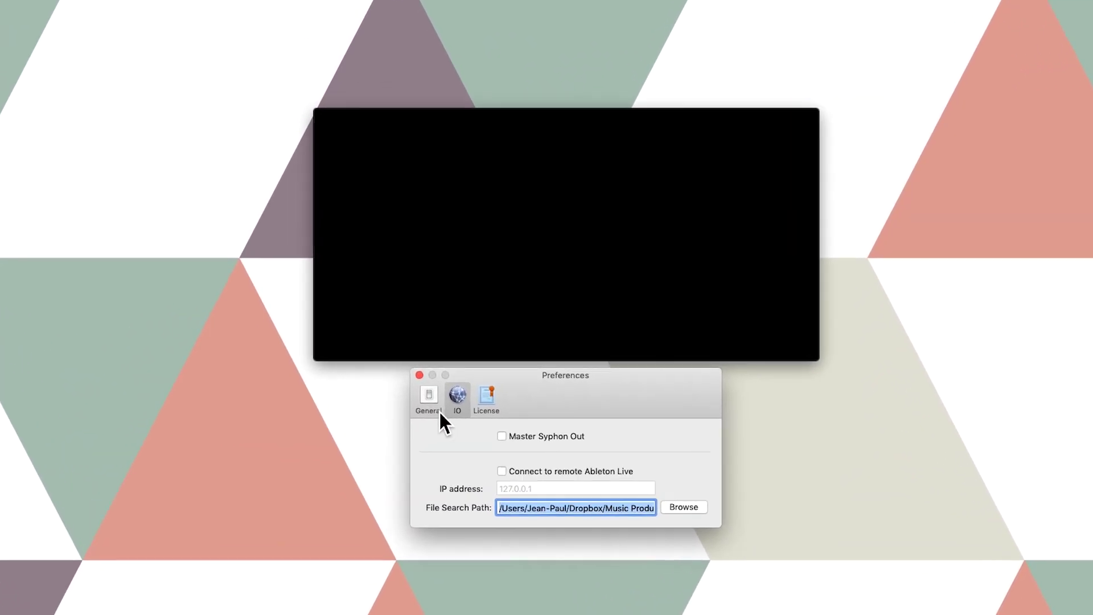
pyautogui.click(438, 410)
pyautogui.click(457, 405)
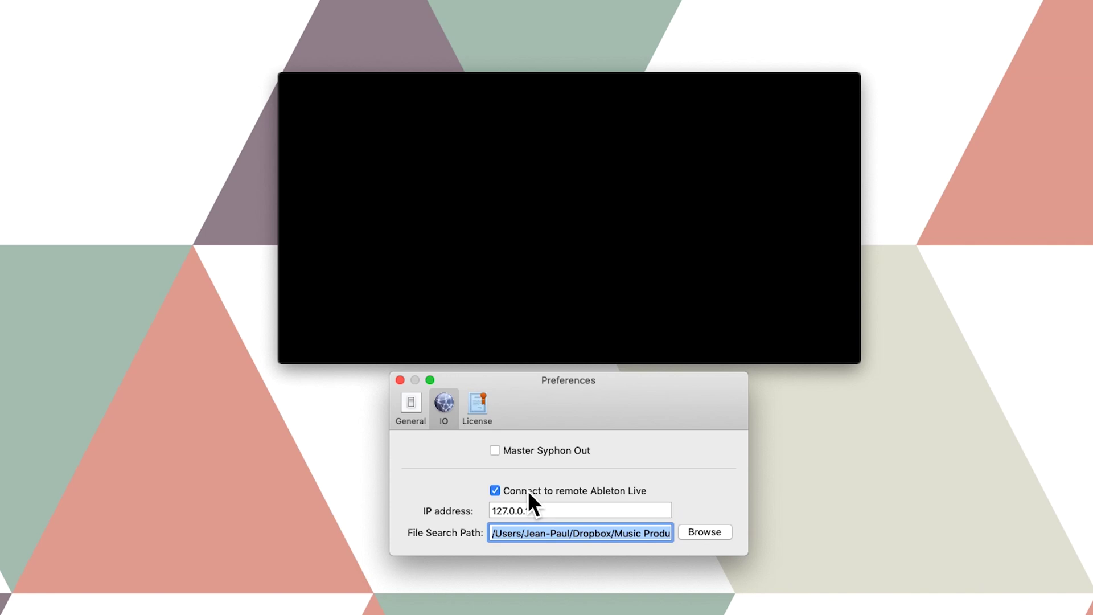
pyautogui.tripleClick(562, 510)
pyautogui.write('169.254.74.')
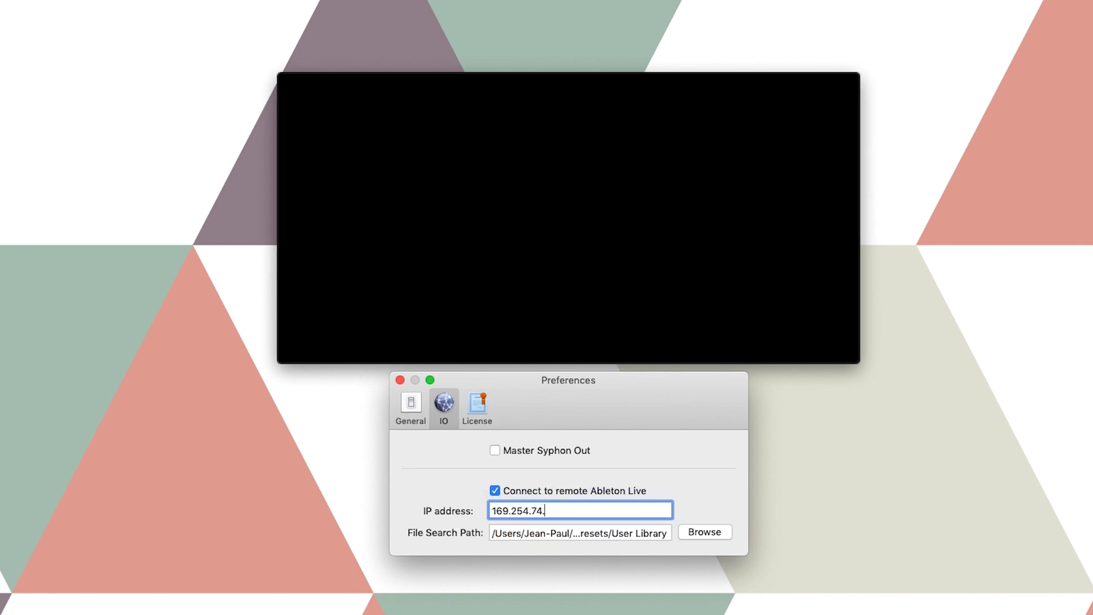
pyautogui.press('Return')
pyautogui.click(536, 275)
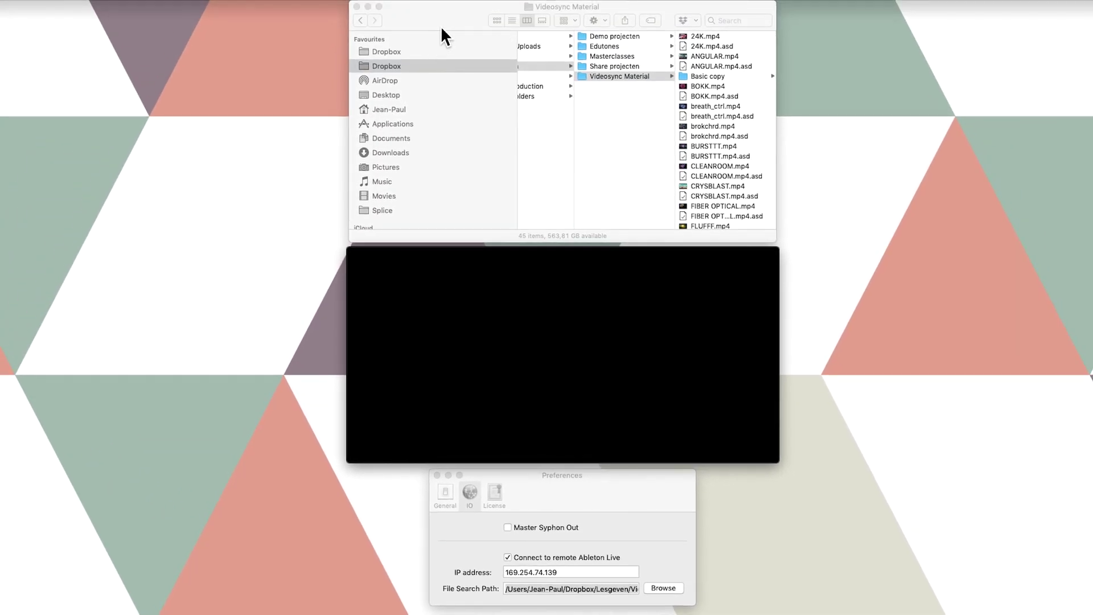
# Step: Bring the Finder window with the Videosync Material video files to the front
pyautogui.click(442, 25)
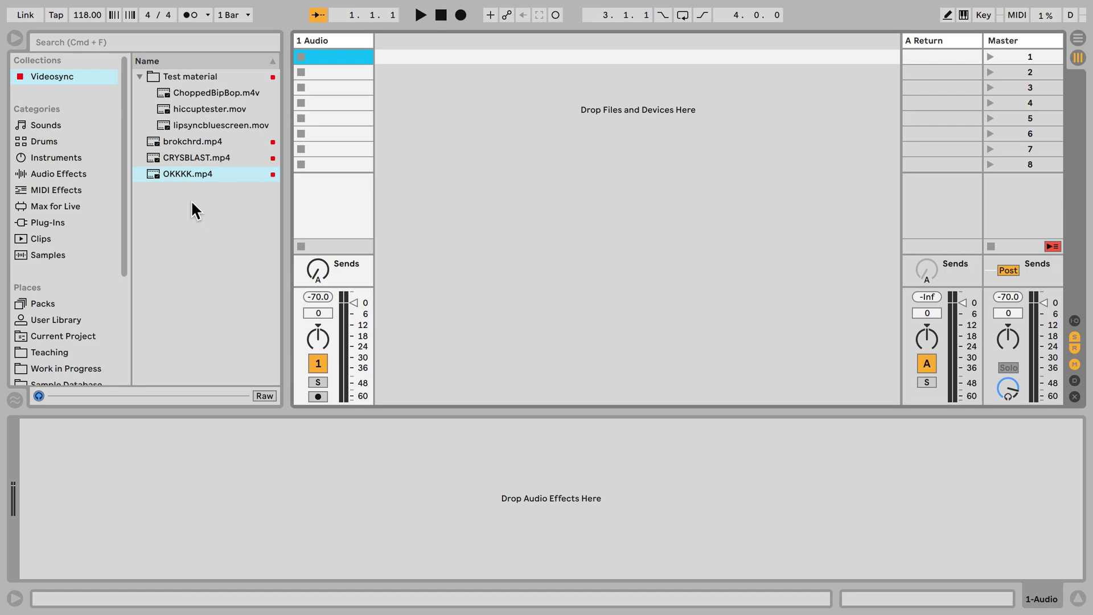
# Step: Place OKKKK.mp4 on the first track and play the clip
pyautogui.click(186, 179)
pyautogui.moveTo(187, 176); pyautogui.dragTo(310, 56)
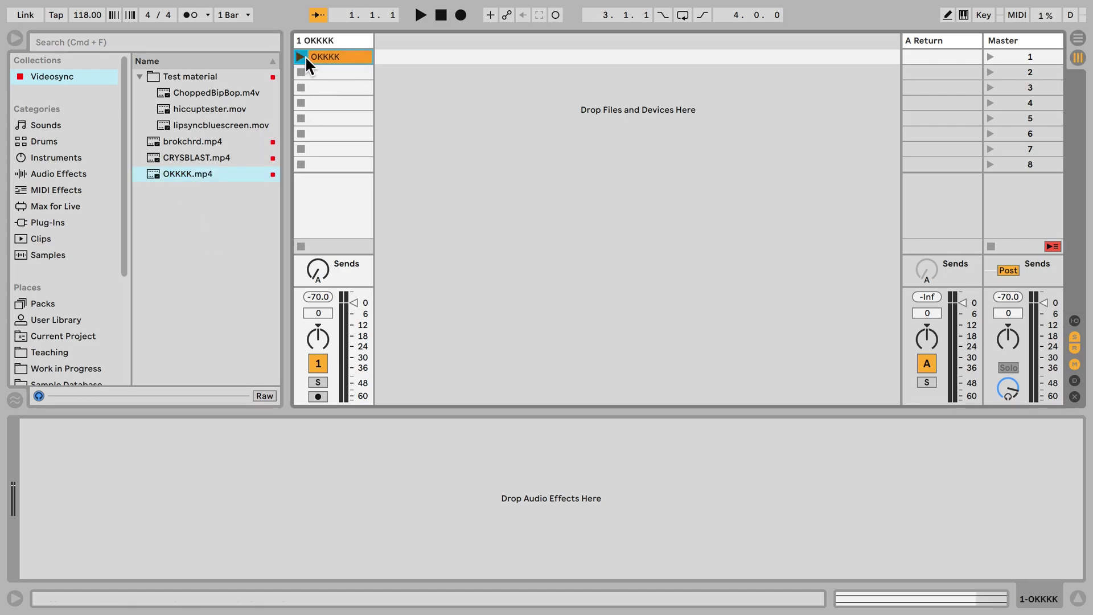
pyautogui.click(306, 56)
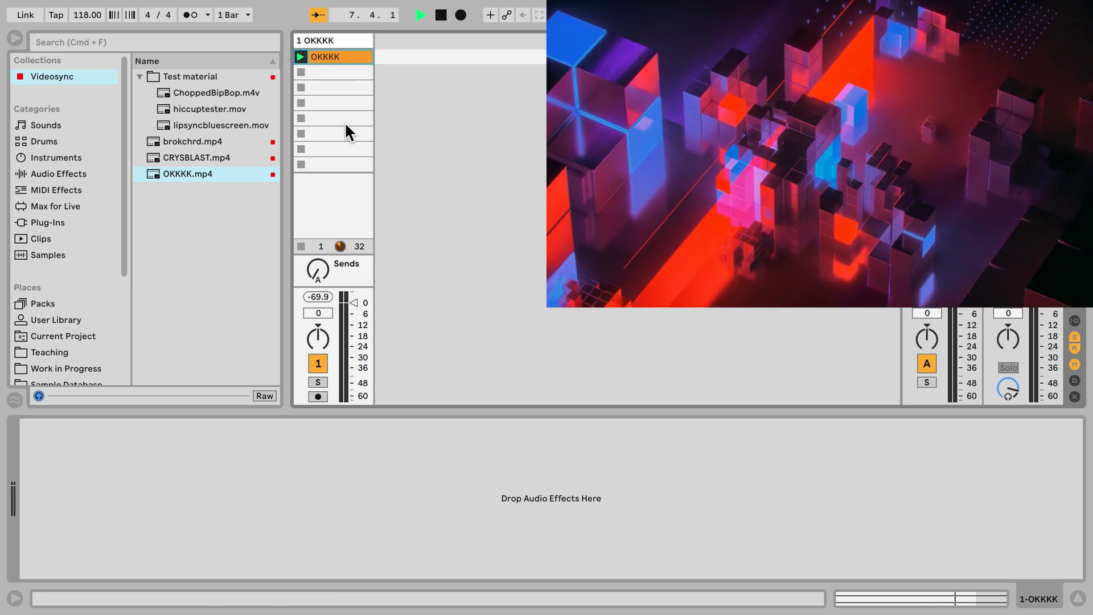
# Step: Lower the OKKKK track's volume, bring it back to 0 dB, and open the clip's details
pyautogui.moveTo(353, 303); pyautogui.dragTo(354, 345)
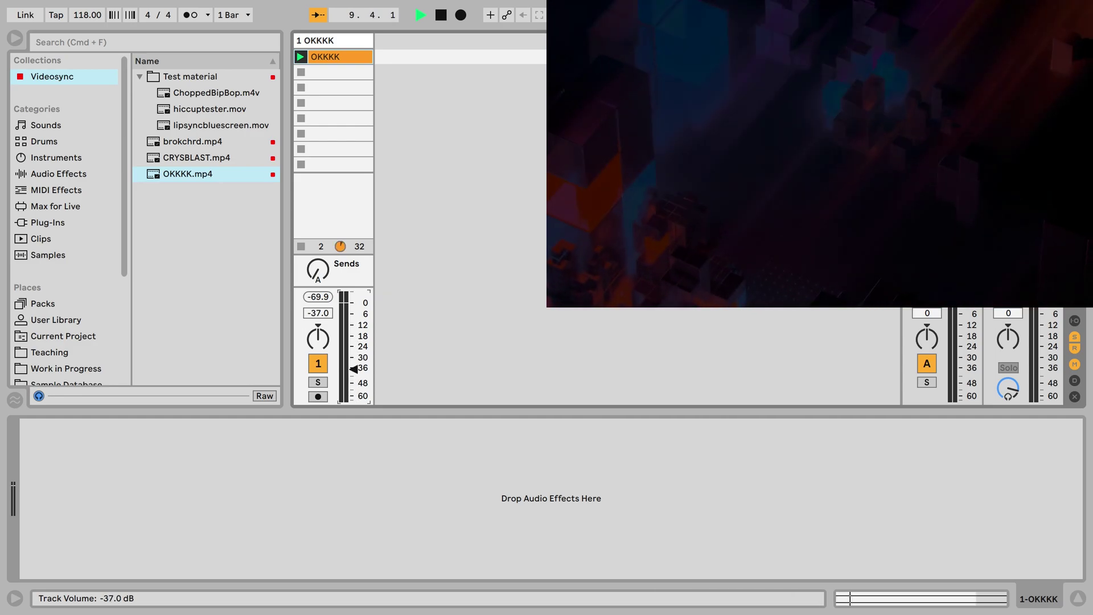
pyautogui.moveTo(353, 322); pyautogui.dragTo(353, 308)
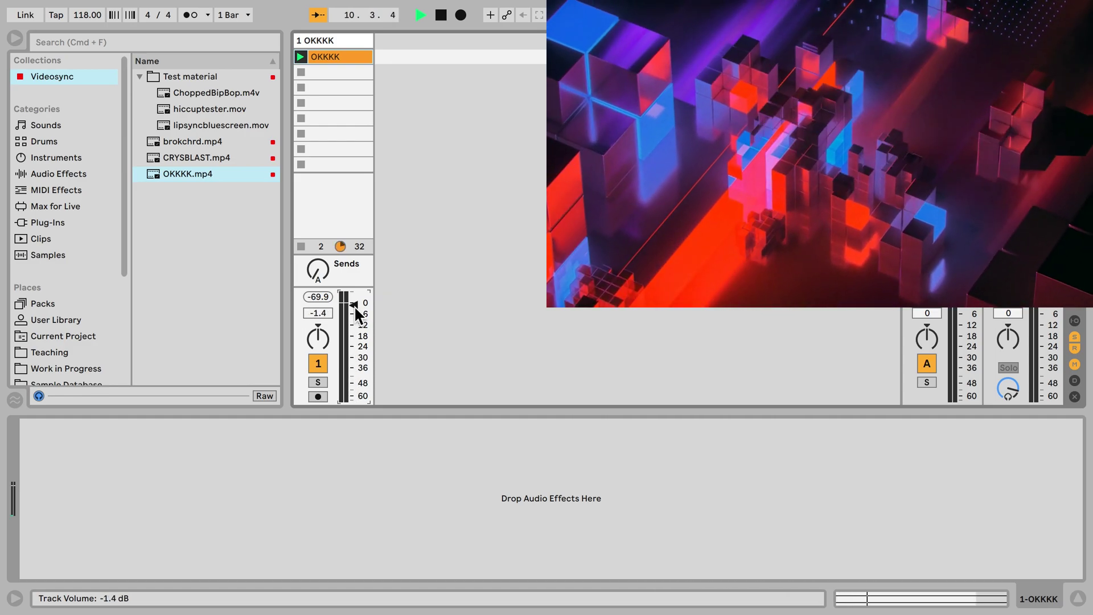
pyautogui.moveTo(354, 305); pyautogui.dragTo(355, 304)
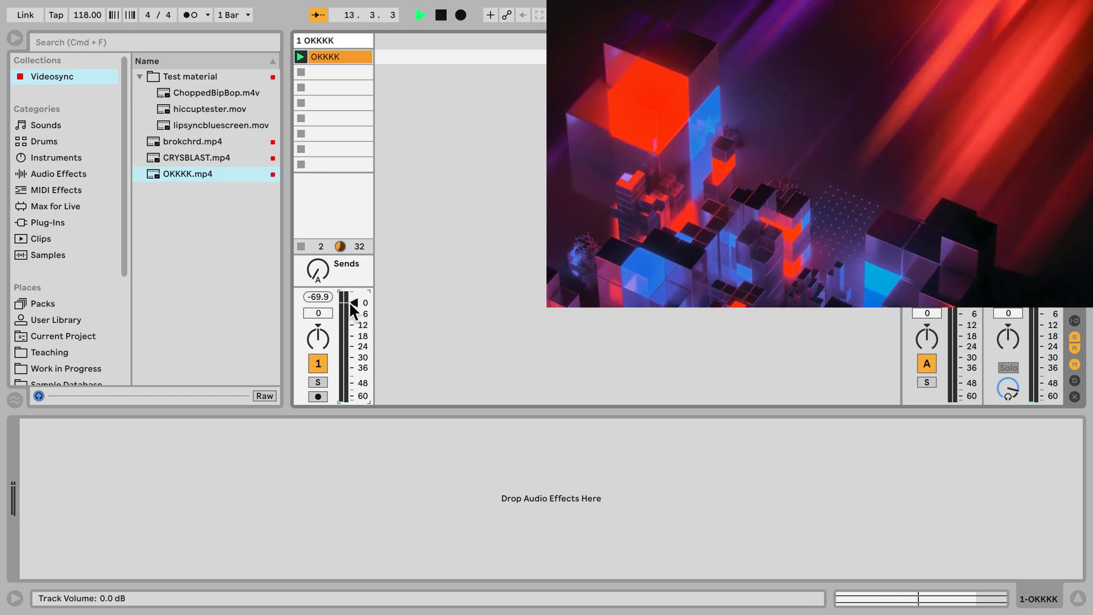
pyautogui.moveTo(350, 302); pyautogui.dragTo(353, 303)
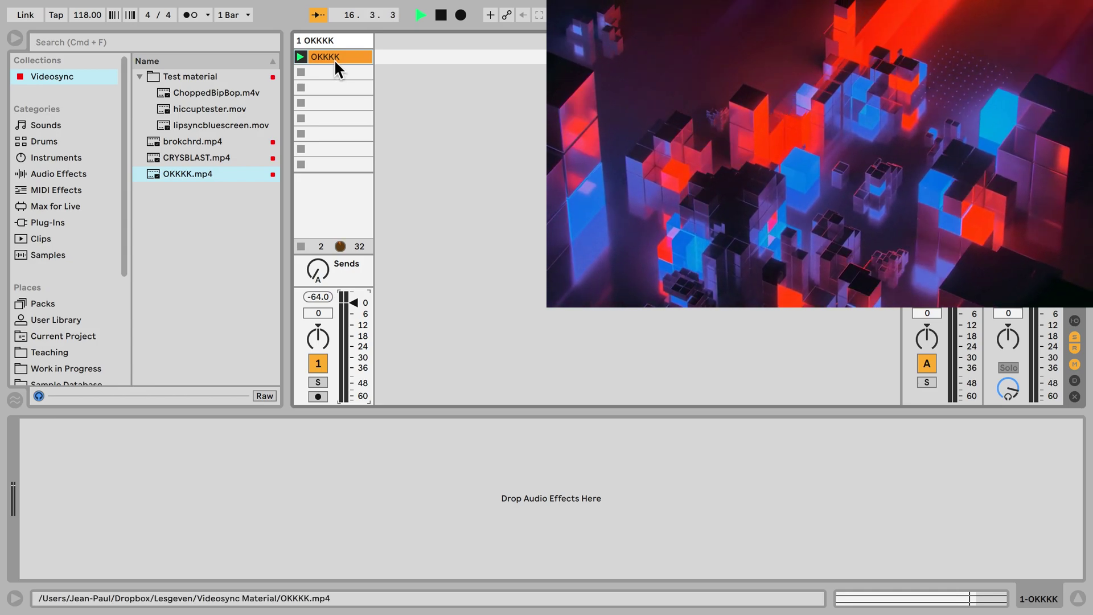
pyautogui.doubleClick(335, 60)
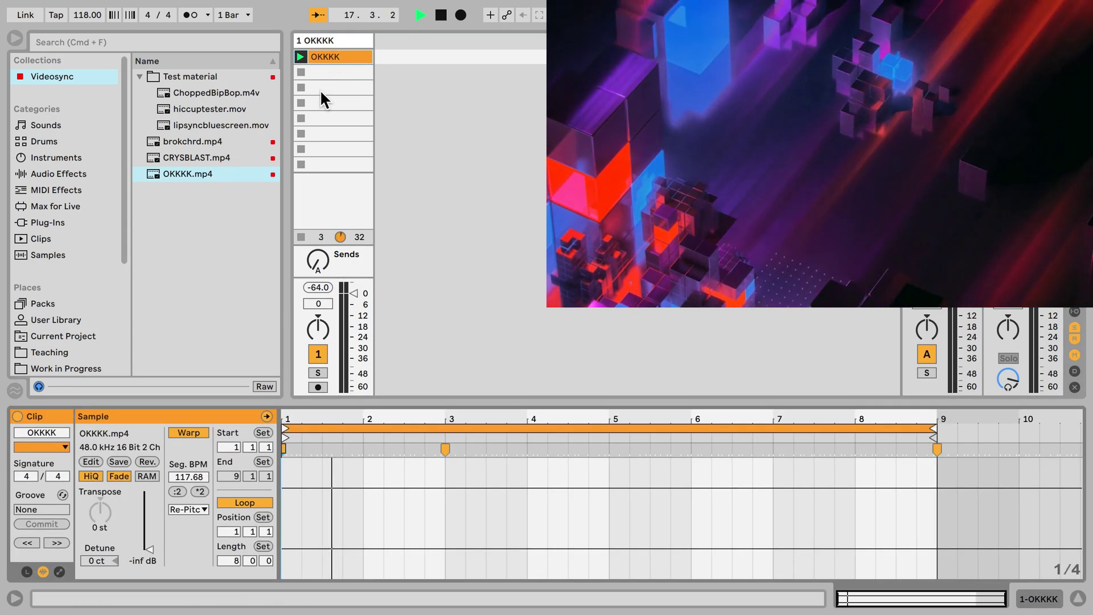
# Step: Shorten and shift the OKKKK loop, restore it to bars 1–9, and add a warp marker at bar 5, moved earlier
pyautogui.click(147, 564)
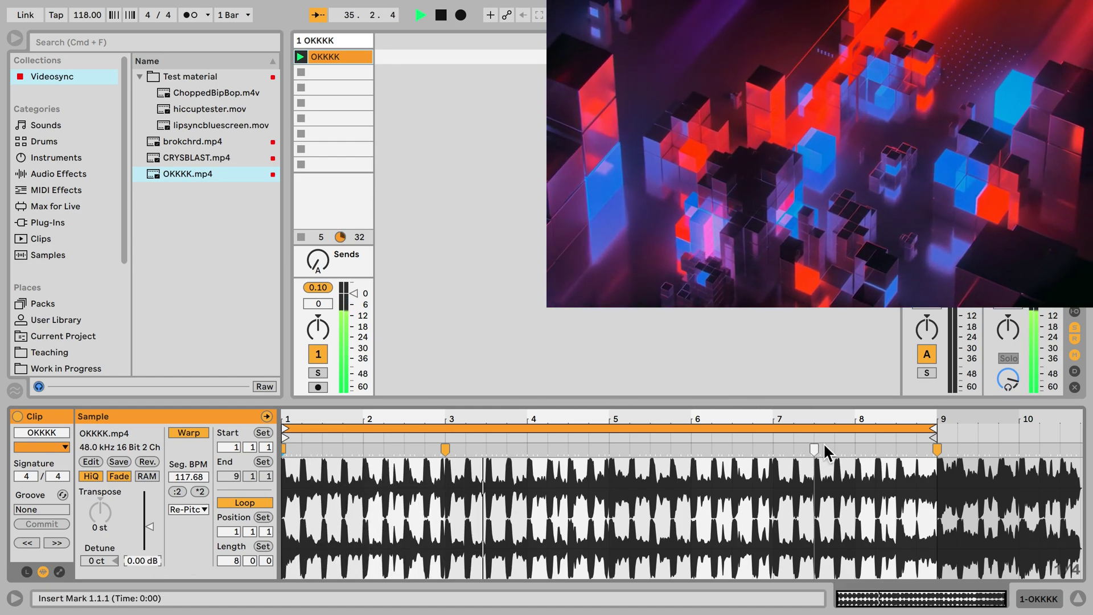
pyautogui.moveTo(934, 429); pyautogui.dragTo(360, 437)
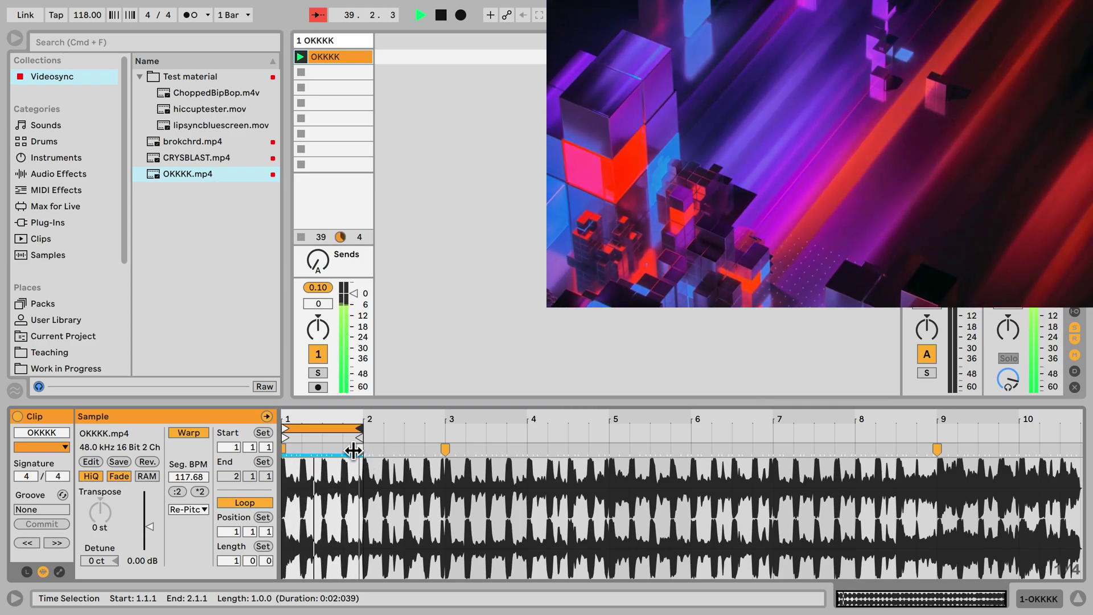
pyautogui.moveTo(320, 430); pyautogui.dragTo(646, 433)
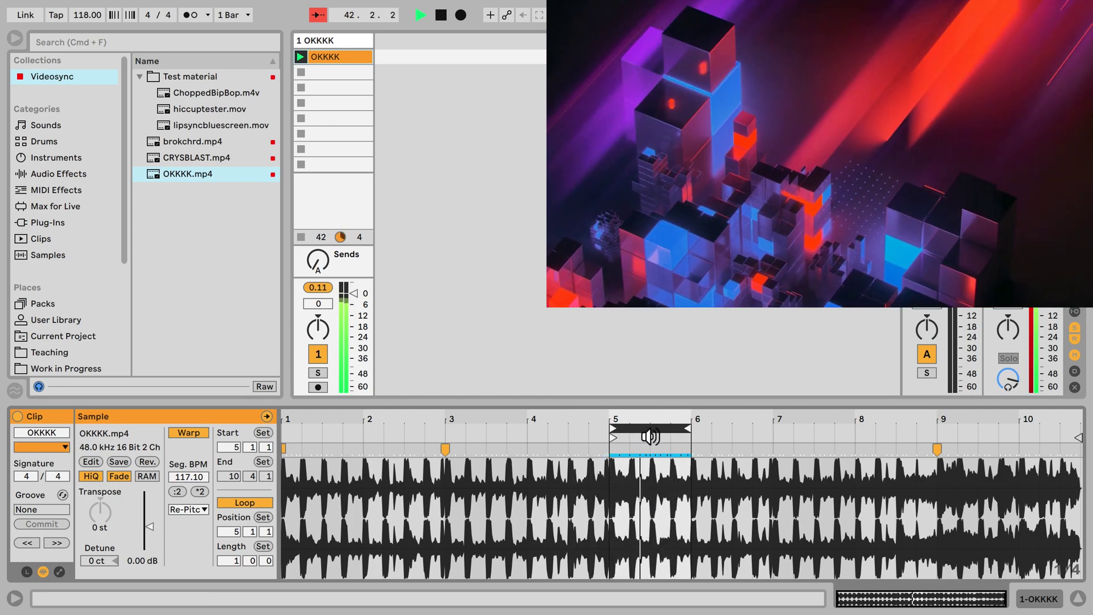
pyautogui.press('Up')
pyautogui.press('Up')
pyautogui.press('Up')
pyautogui.press('Up')
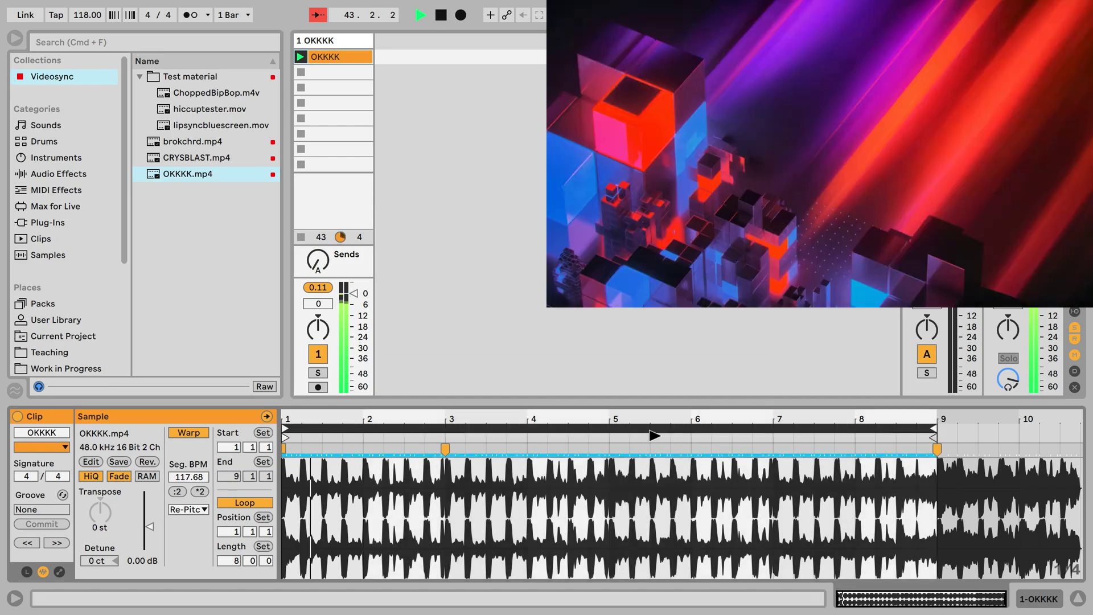
pyautogui.press('super+Up')
pyautogui.press('super+Up')
pyautogui.press('super+Up')
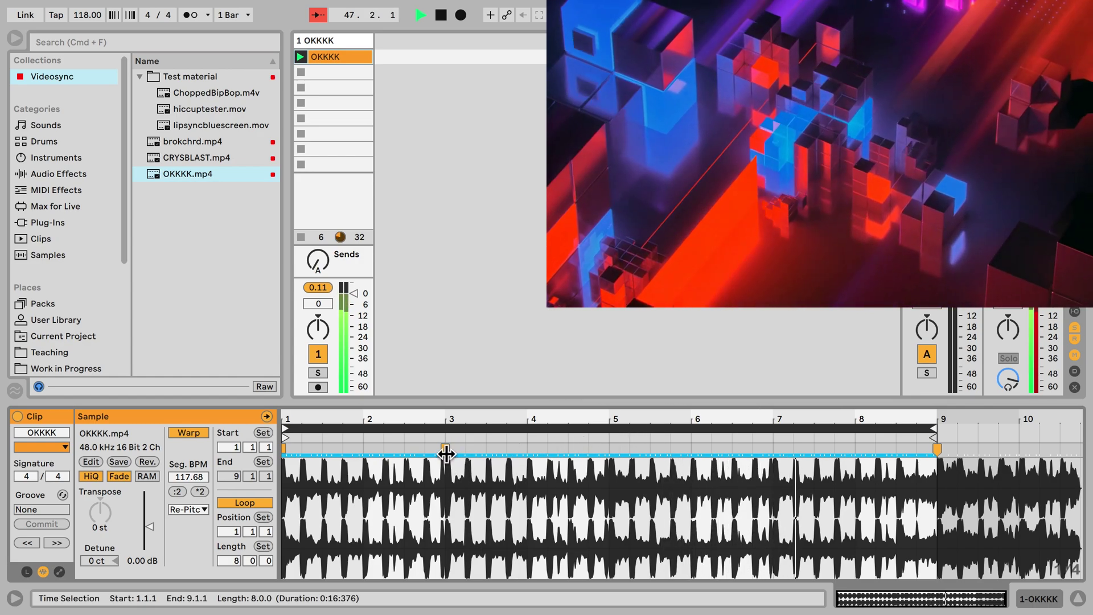
pyautogui.doubleClick(610, 449)
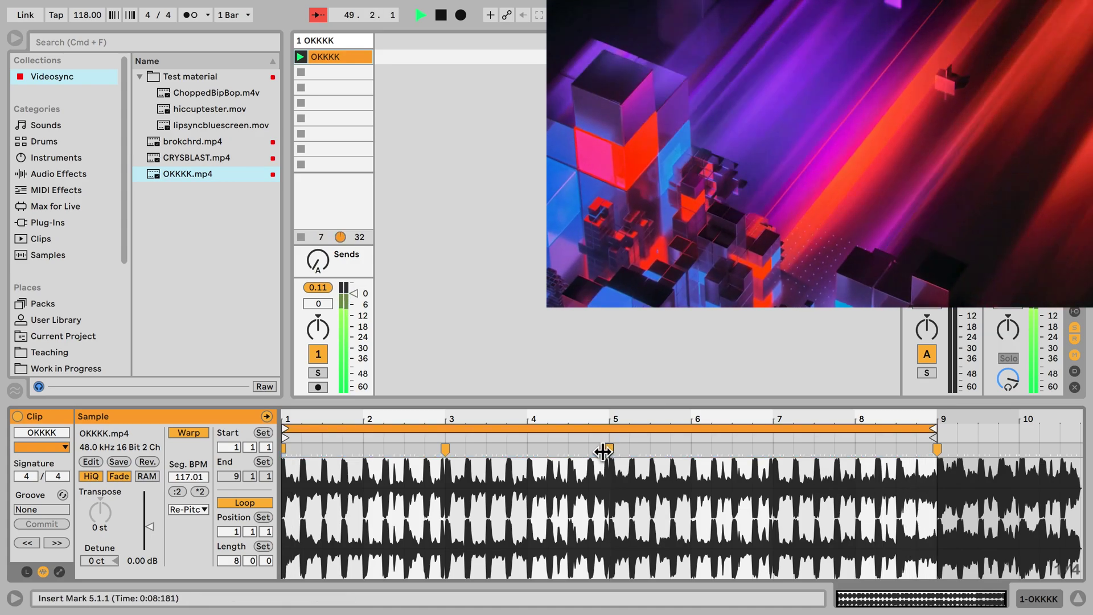
pyautogui.moveTo(603, 451); pyautogui.dragTo(569, 450)
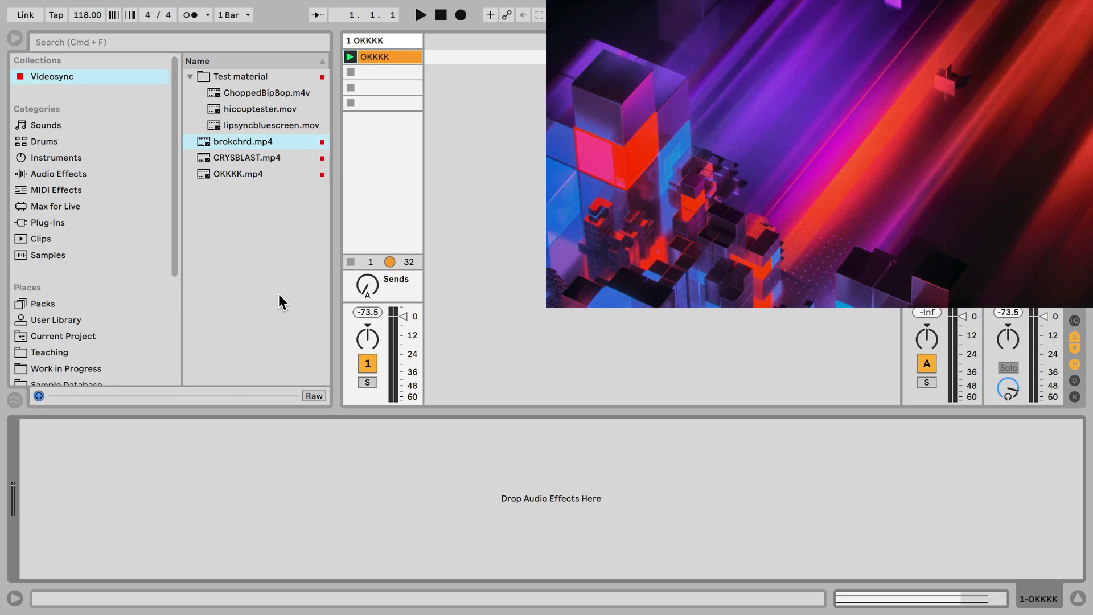
# Step: Add brokchrd.mp4 as a second track, play it, and lower its volume
pyautogui.moveTo(273, 142); pyautogui.dragTo(285, 123)
pyautogui.moveTo(451, 32); pyautogui.dragTo(429, 57)
pyautogui.click(430, 57)
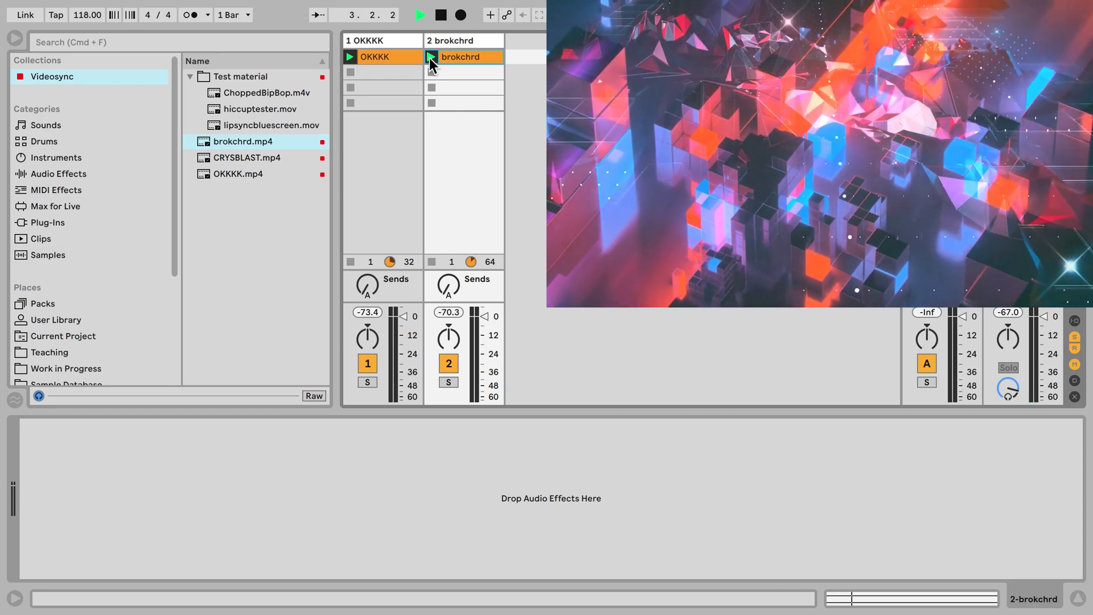
pyautogui.moveTo(491, 324)
pyautogui.mouseDown()
pyautogui.moveTo(491, 359)
pyautogui.moveTo(491, 317)
pyautogui.mouseUp()
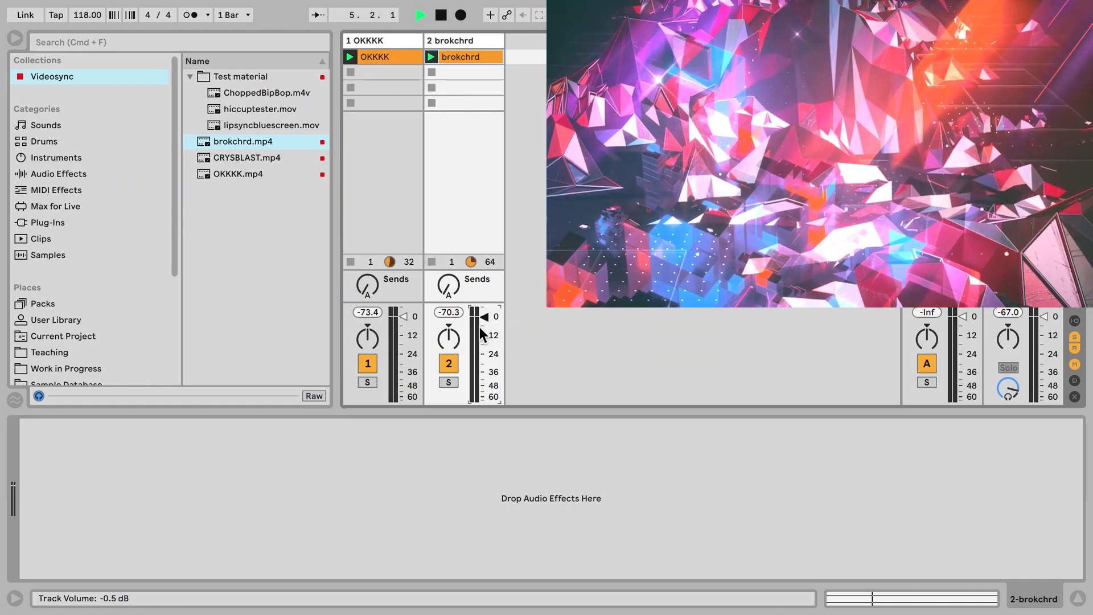
# Step: Toggle track 2's activator off and on, then compare soloing tracks 2 and 1 before unsoloing
pyautogui.click(450, 365)
pyautogui.click(450, 366)
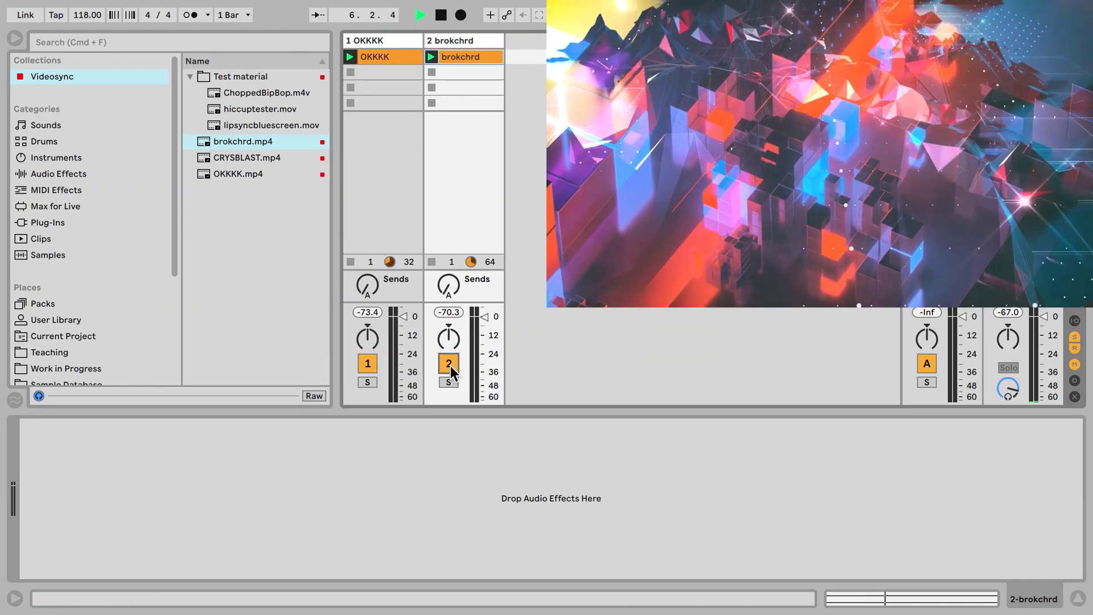
pyautogui.click(450, 381)
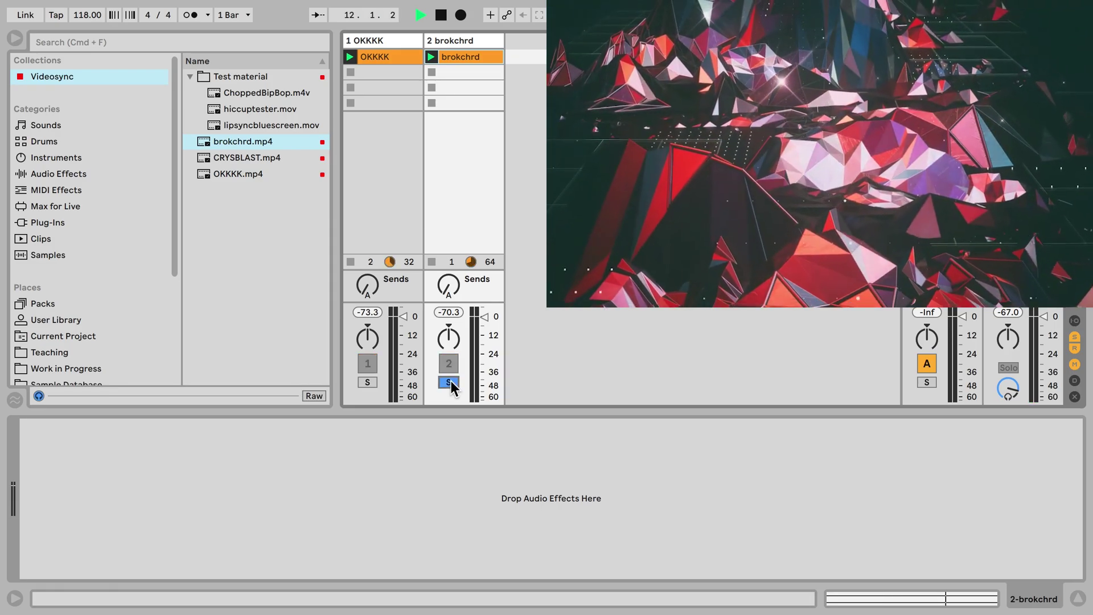
pyautogui.click(368, 382)
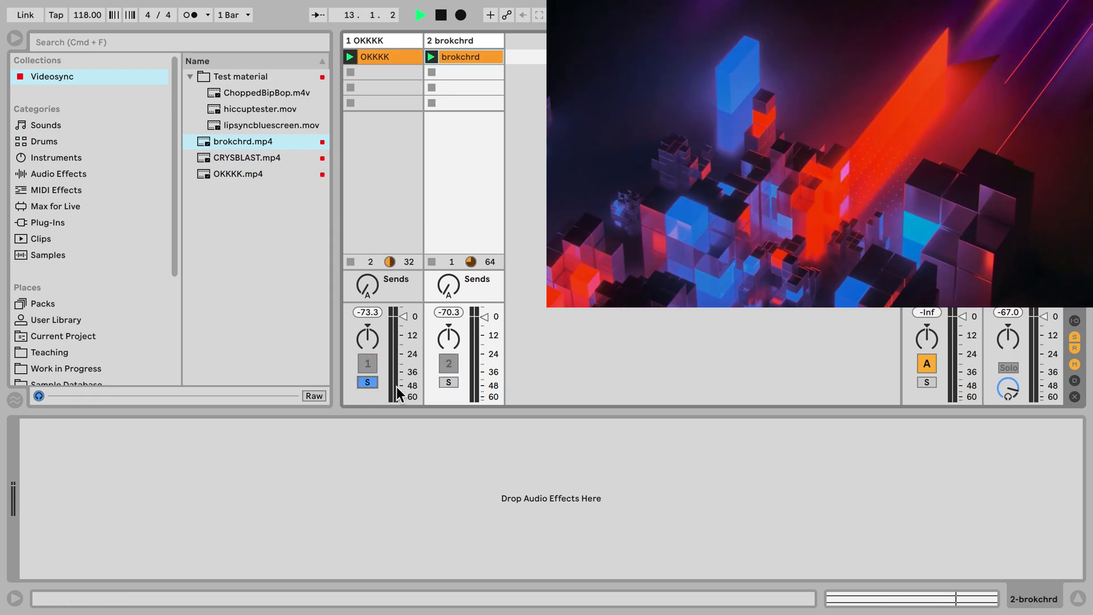
pyautogui.click(448, 383)
pyautogui.click(449, 382)
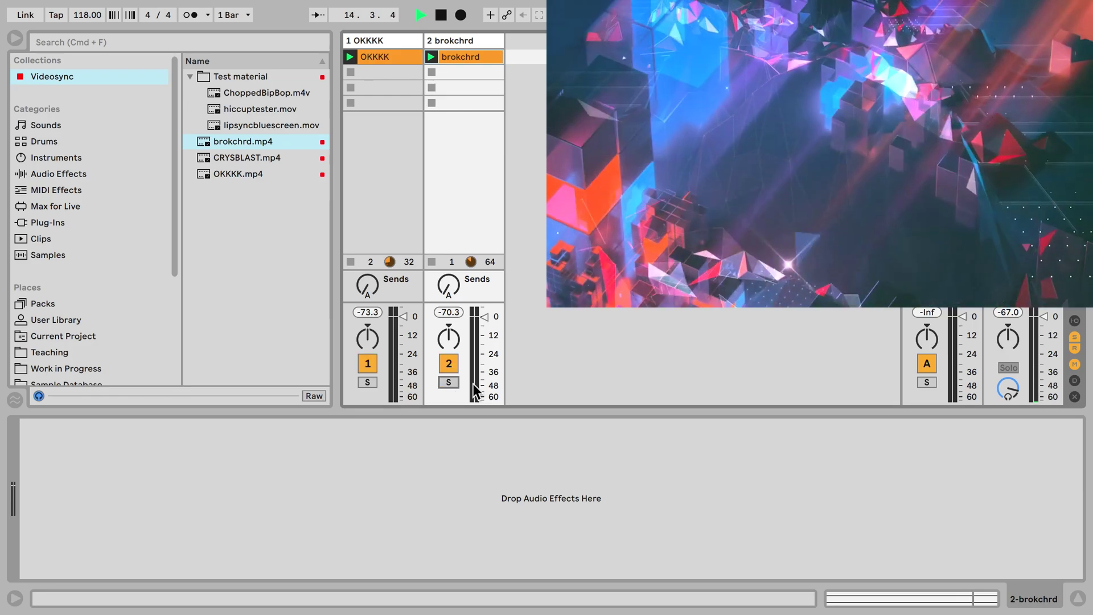
# Step: Show crossfader assignments, set track 2 to side B, and move the crossfader toward side A
pyautogui.click(1075, 397)
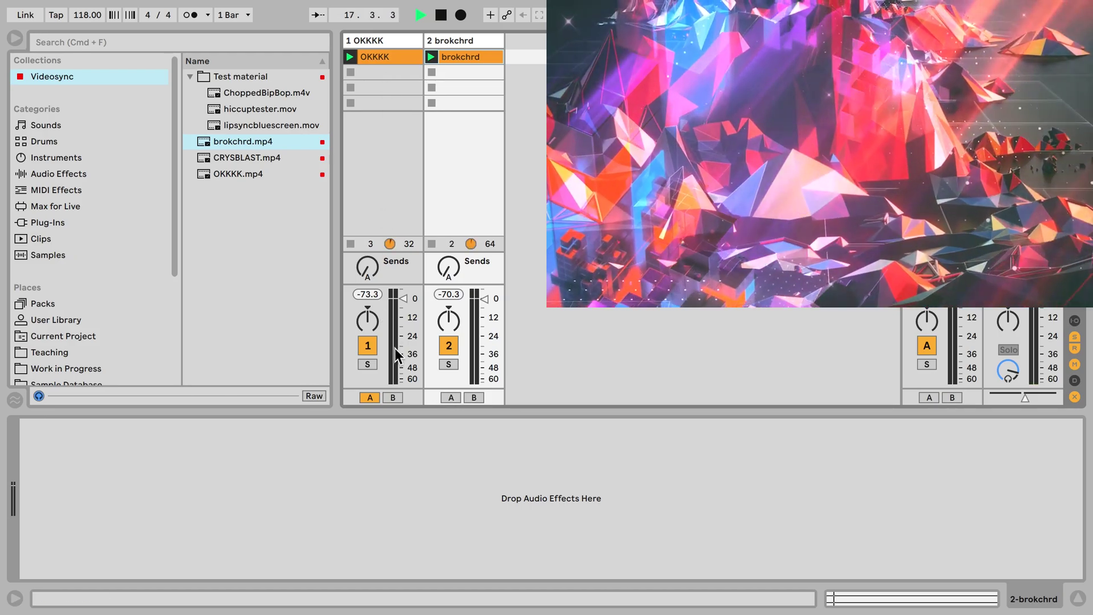
pyautogui.click(476, 397)
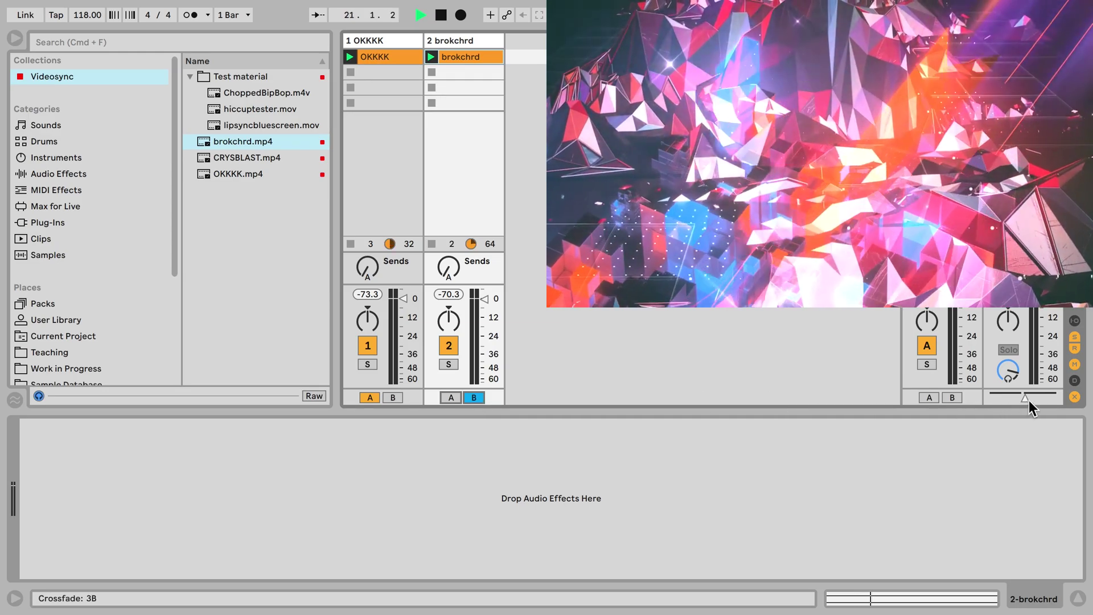
pyautogui.moveTo(1030, 401); pyautogui.dragTo(1054, 401)
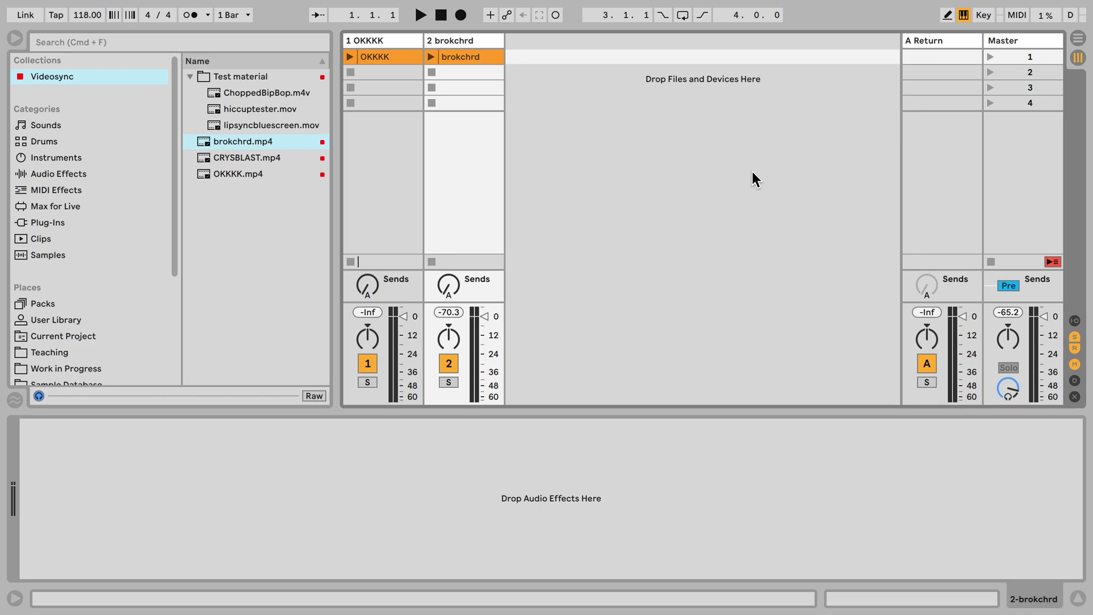
# Step: Browse the User Library to the Videosync Plugins 0.9.1 Utilities folder showing Properties.amxd
pyautogui.click(50, 321)
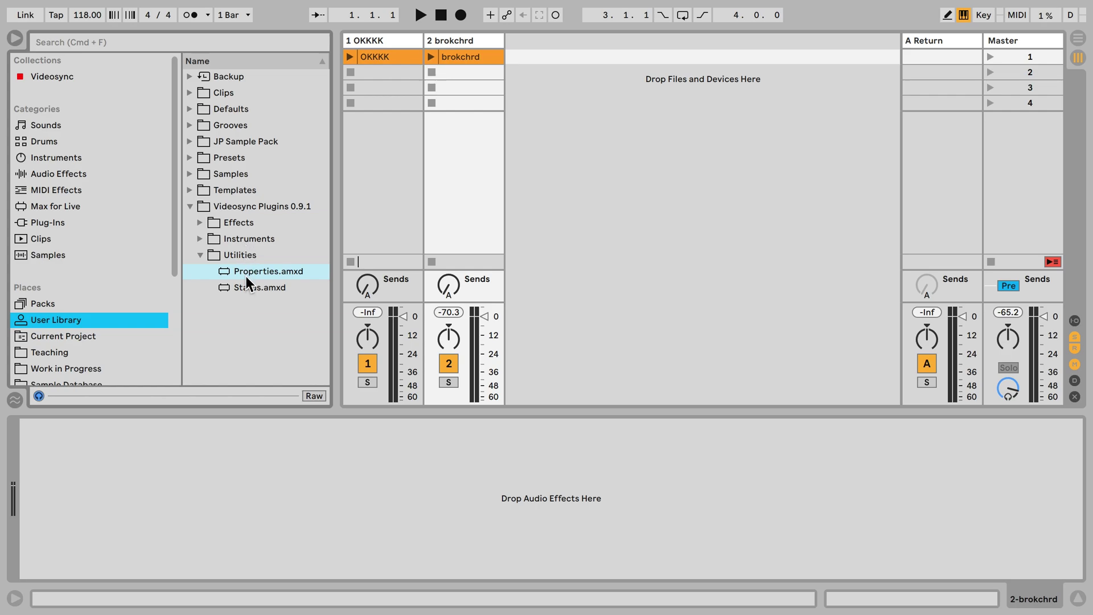
# Step: Drop Properties.amxd onto the video tracks and set brokchrd's blend mode to Alpha
pyautogui.moveTo(245, 275); pyautogui.dragTo(383, 228)
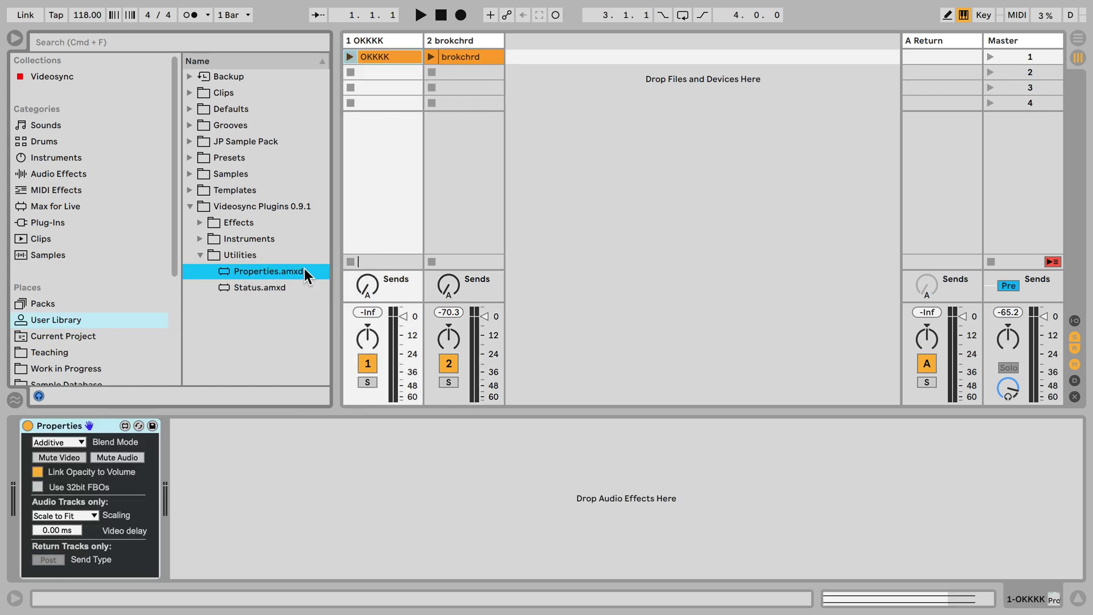
pyautogui.moveTo(275, 276); pyautogui.dragTo(448, 222)
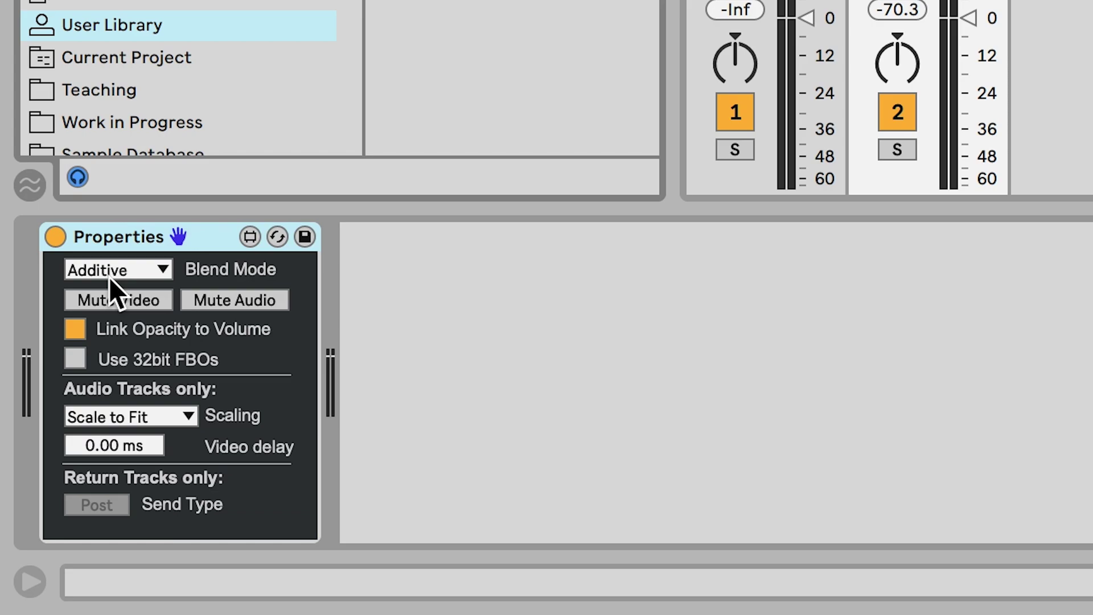
pyautogui.click(109, 277)
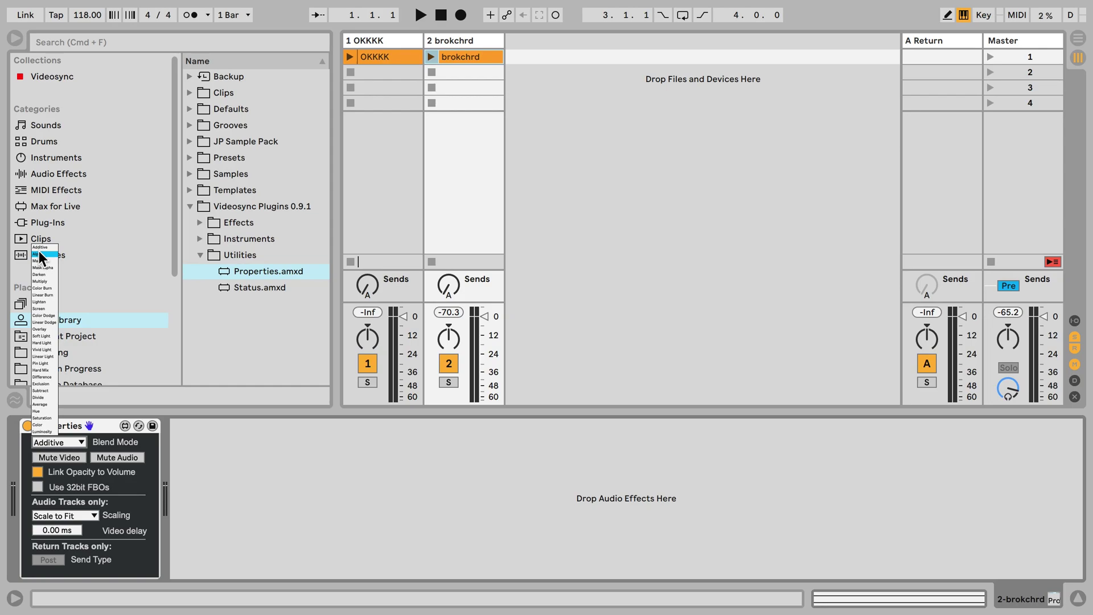
pyautogui.click(39, 253)
# Step: Set the OKKKK track's blend mode to Alpha and launch the OKKKK and brokchrd clips
pyautogui.click(383, 42)
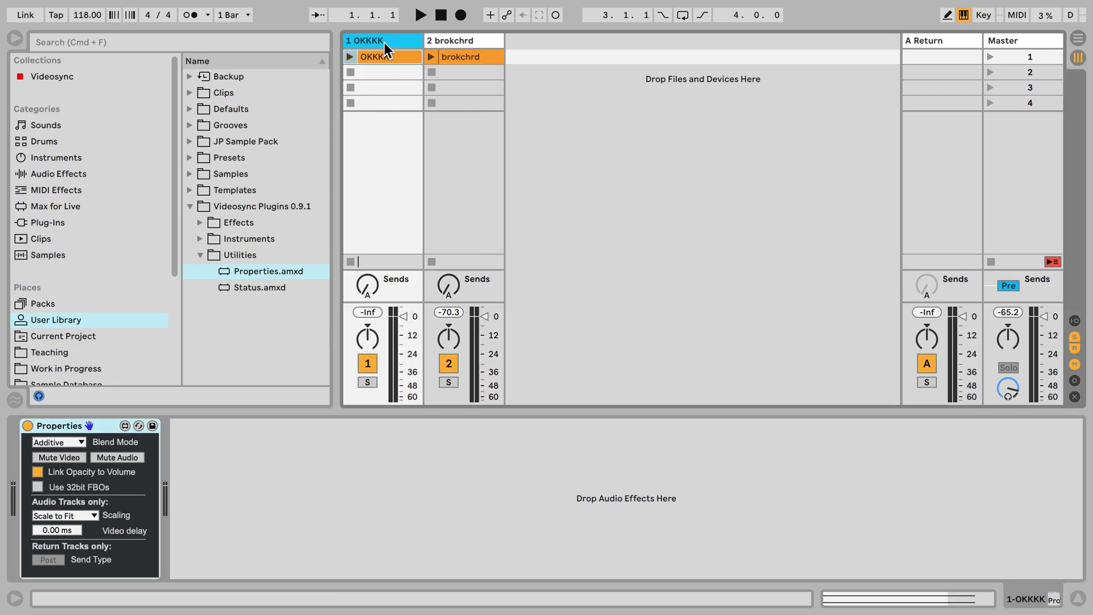
pyautogui.click(59, 442)
pyautogui.click(40, 254)
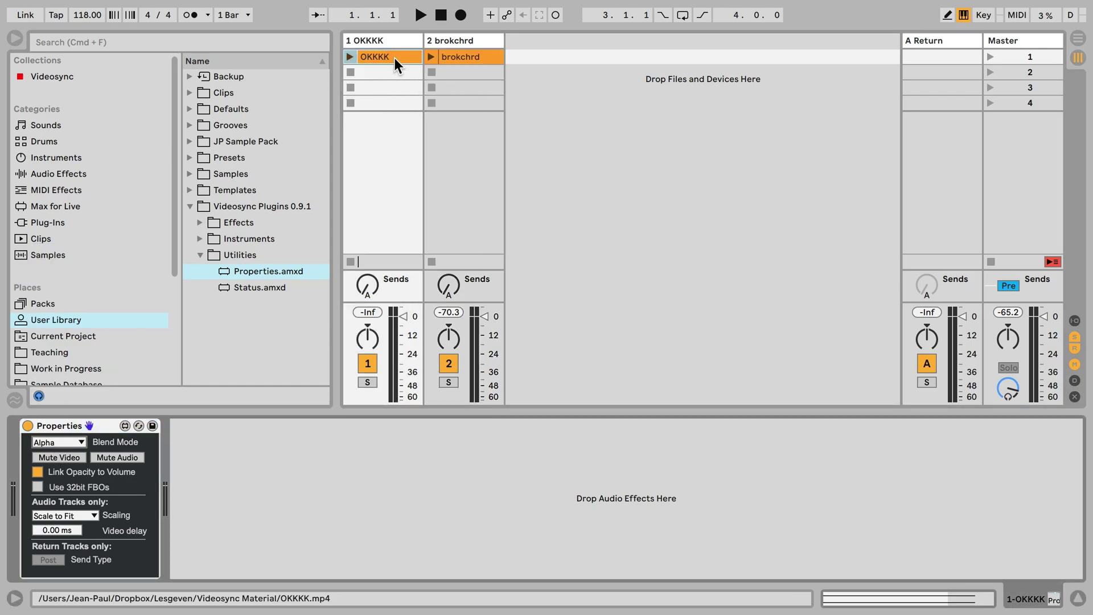
pyautogui.click(350, 56)
pyautogui.click(431, 56)
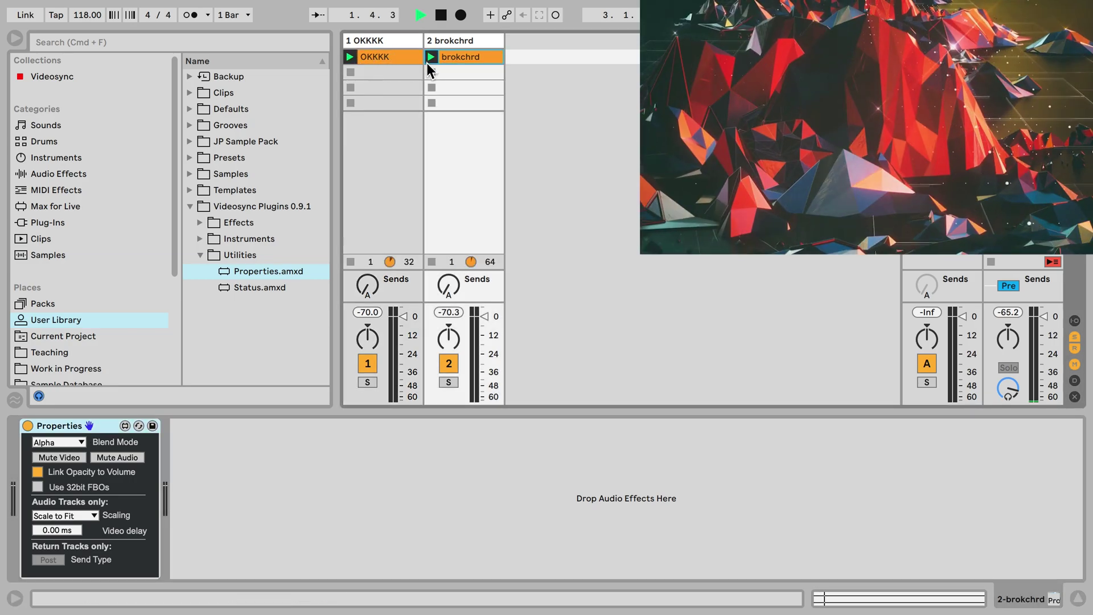
pyautogui.click(470, 42)
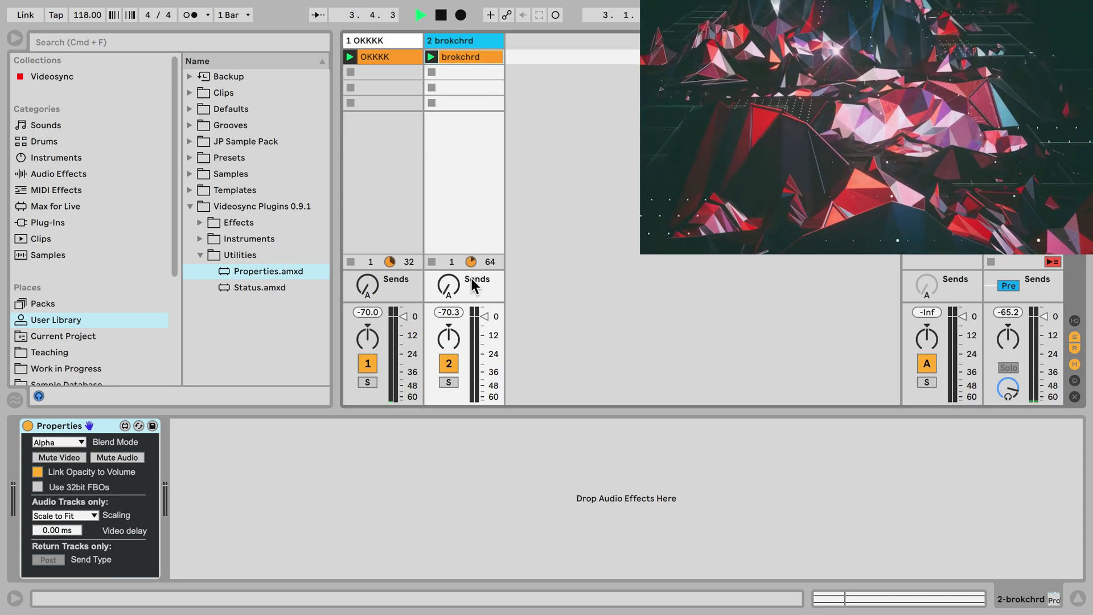
# Step: Lower brokchrd's volume, move OKKKK after brokchrd, and group the two tracks
pyautogui.moveTo(484, 316); pyautogui.dragTo(483, 354)
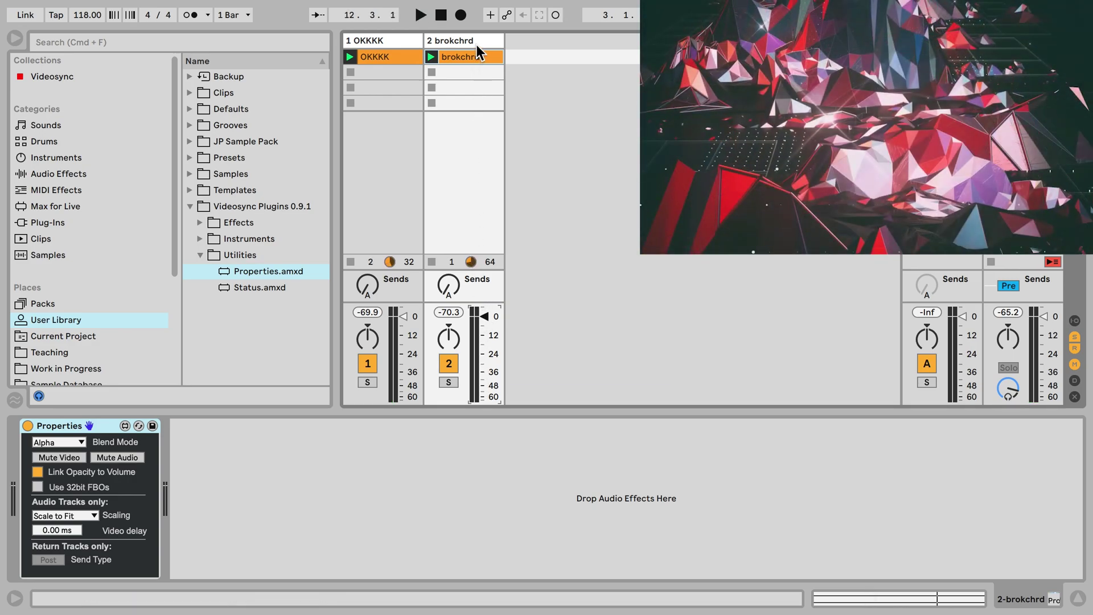
pyautogui.moveTo(410, 44); pyautogui.dragTo(488, 41)
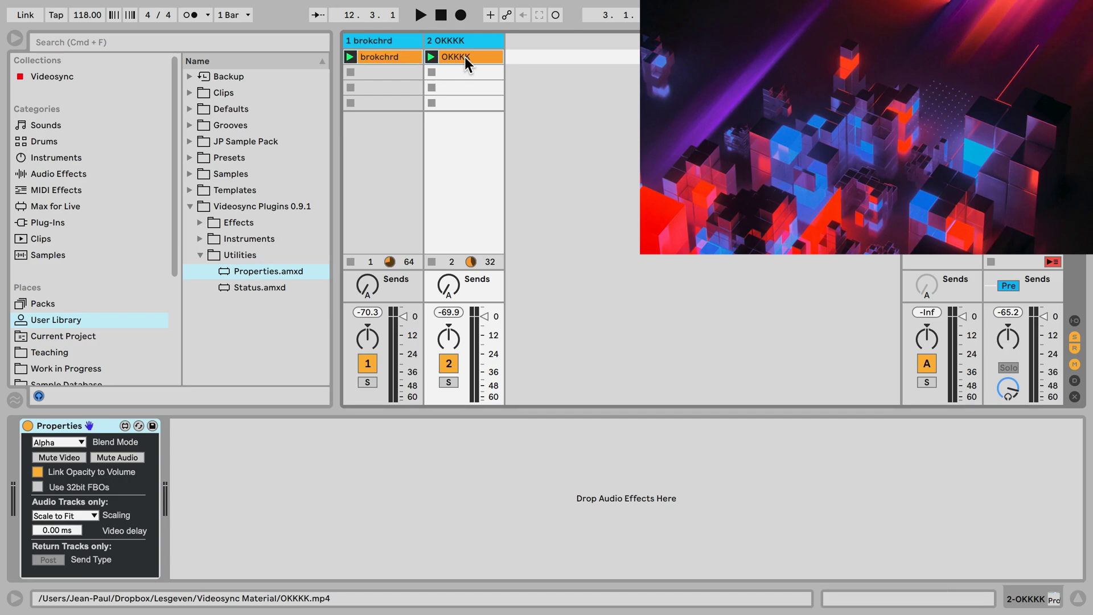
pyautogui.press('super+g')
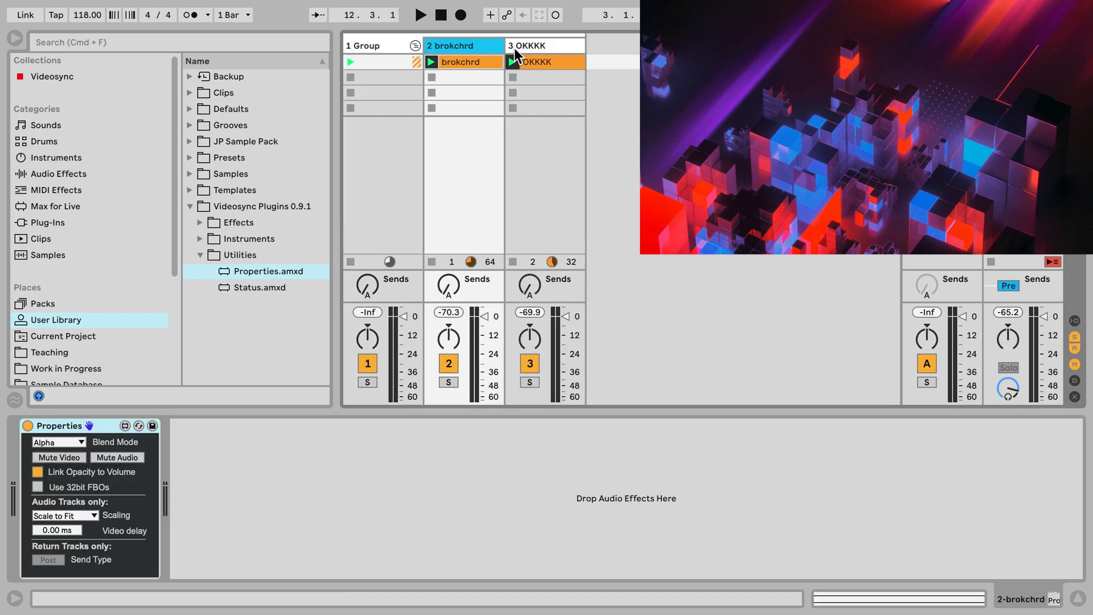
# Step: Add a Properties device to the Group track
pyautogui.click(516, 50)
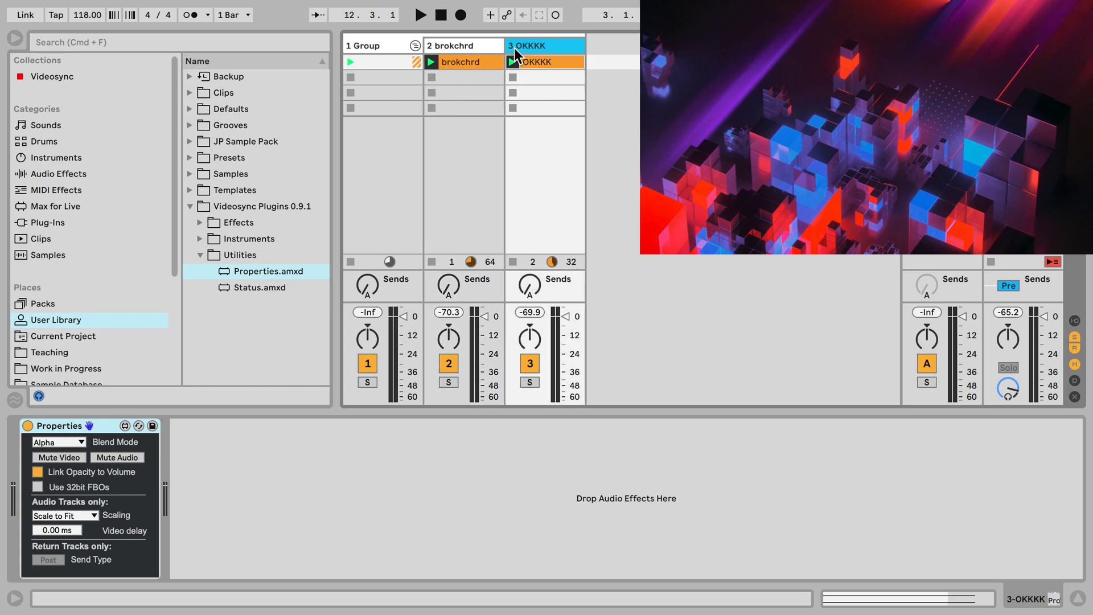
pyautogui.click(490, 48)
pyautogui.click(520, 49)
pyautogui.click(381, 47)
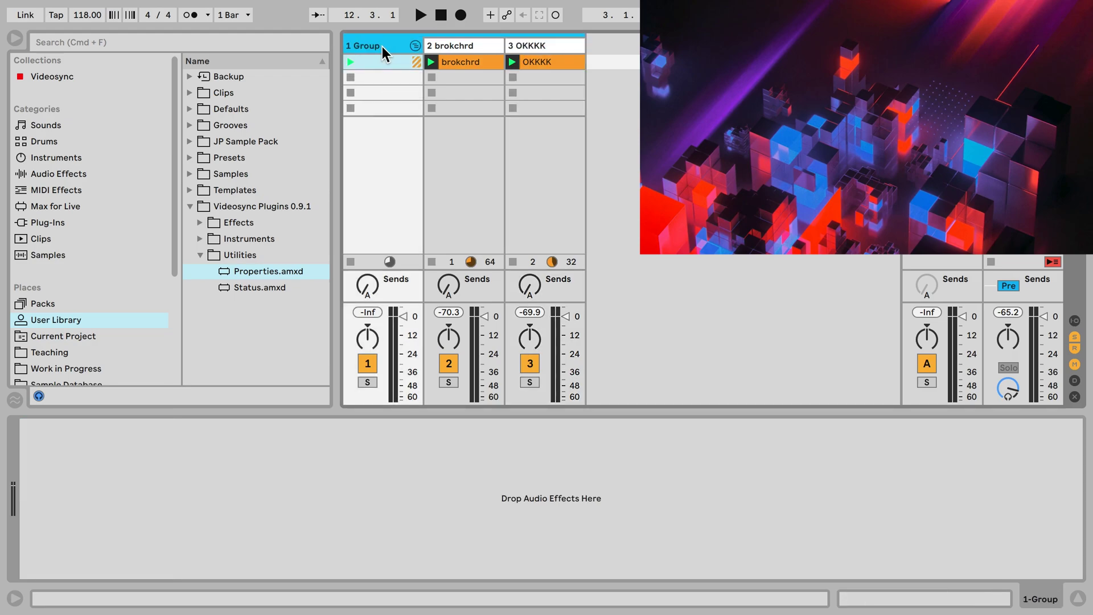
pyautogui.moveTo(265, 271); pyautogui.dragTo(377, 139)
pyautogui.click(370, 46)
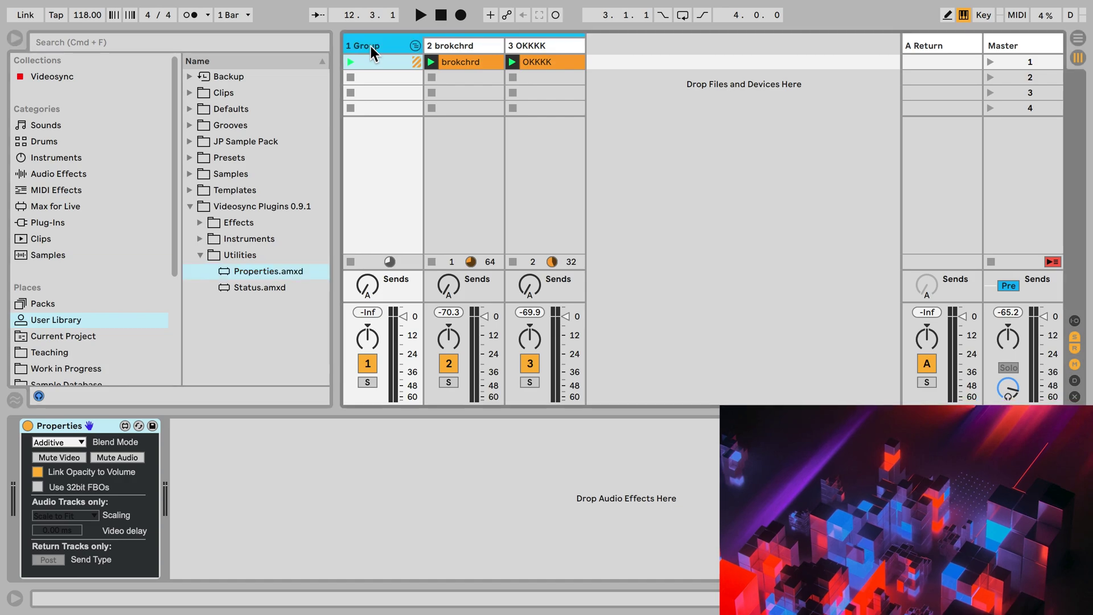
# Step: Add two new audio tracks and move one to the first position, before the Group
pyautogui.press('super+t')
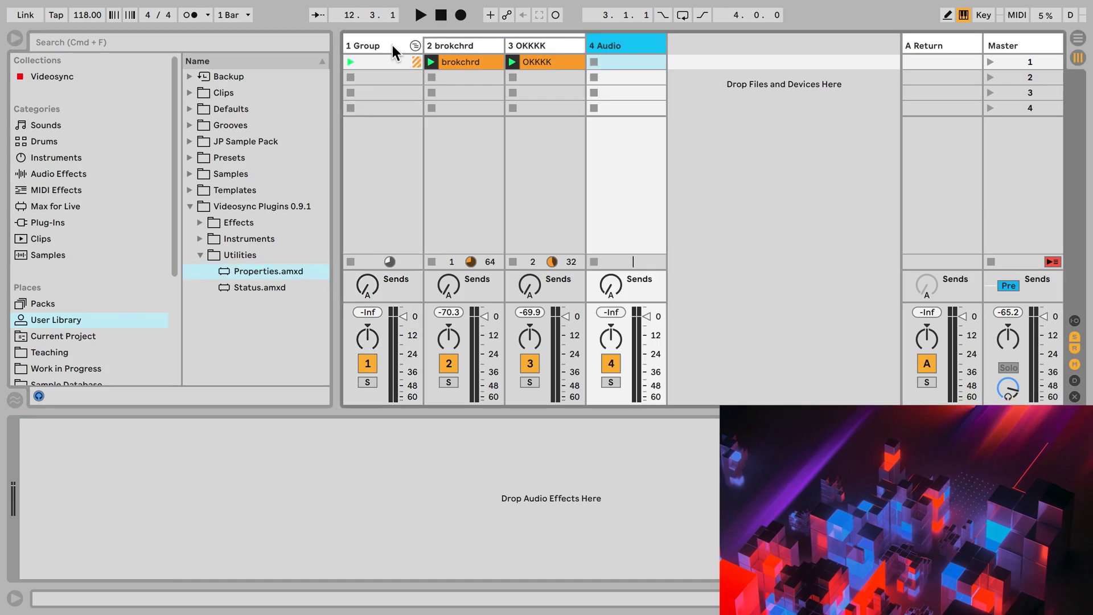
pyautogui.click(647, 64)
pyautogui.press('super+t')
pyautogui.moveTo(695, 44); pyautogui.dragTo(348, 46)
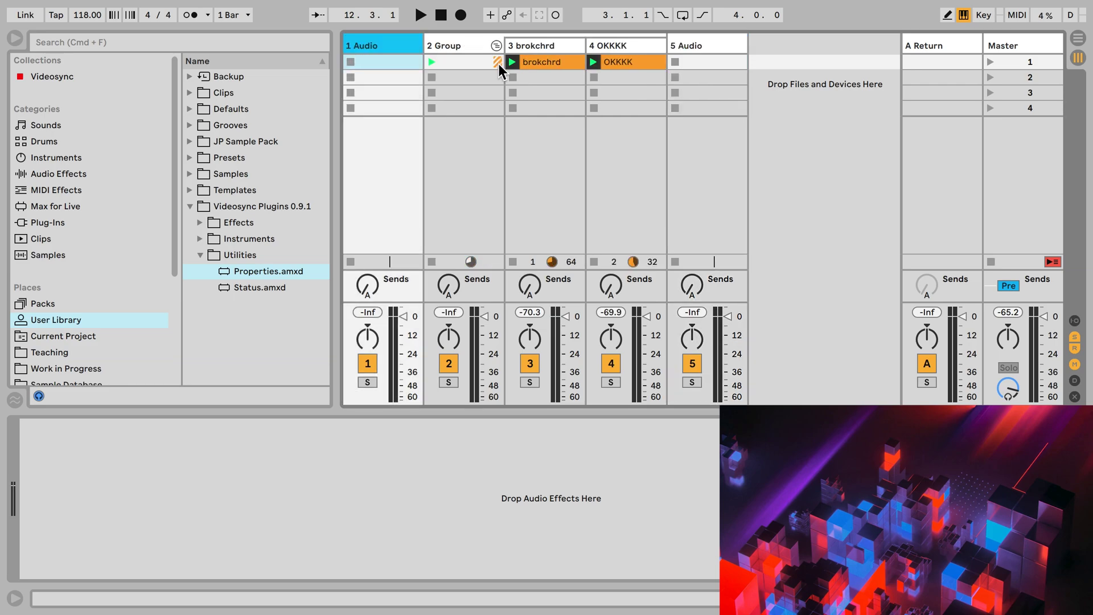
# Step: Load hiccuptester.mov from the Videosync collection into track 5's first slot and play it
pyautogui.click(132, 77)
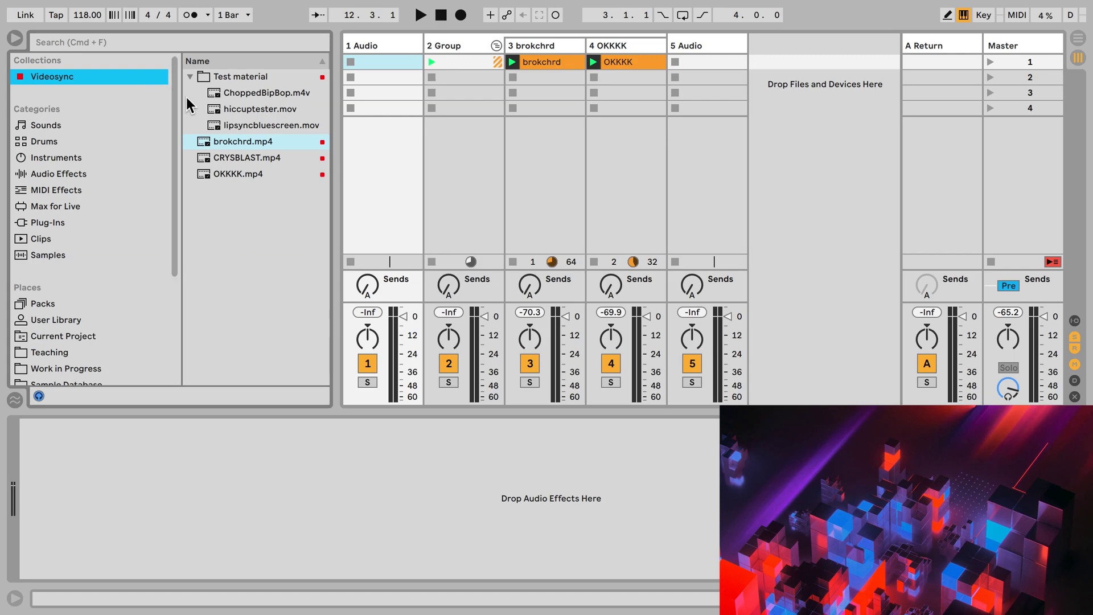
pyautogui.moveTo(228, 108); pyautogui.dragTo(696, 59)
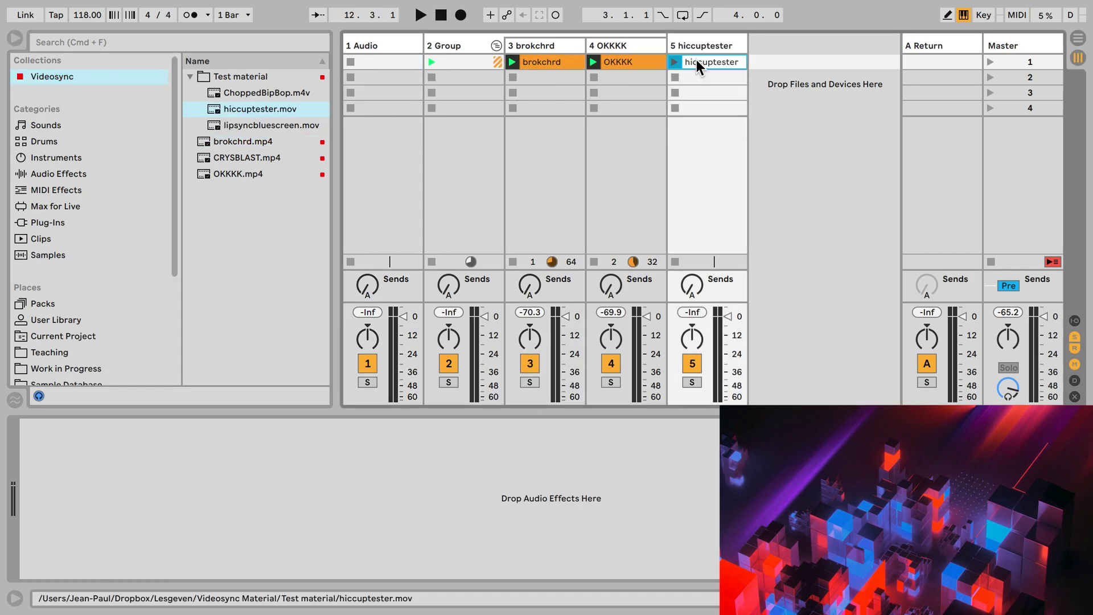
pyautogui.click(678, 62)
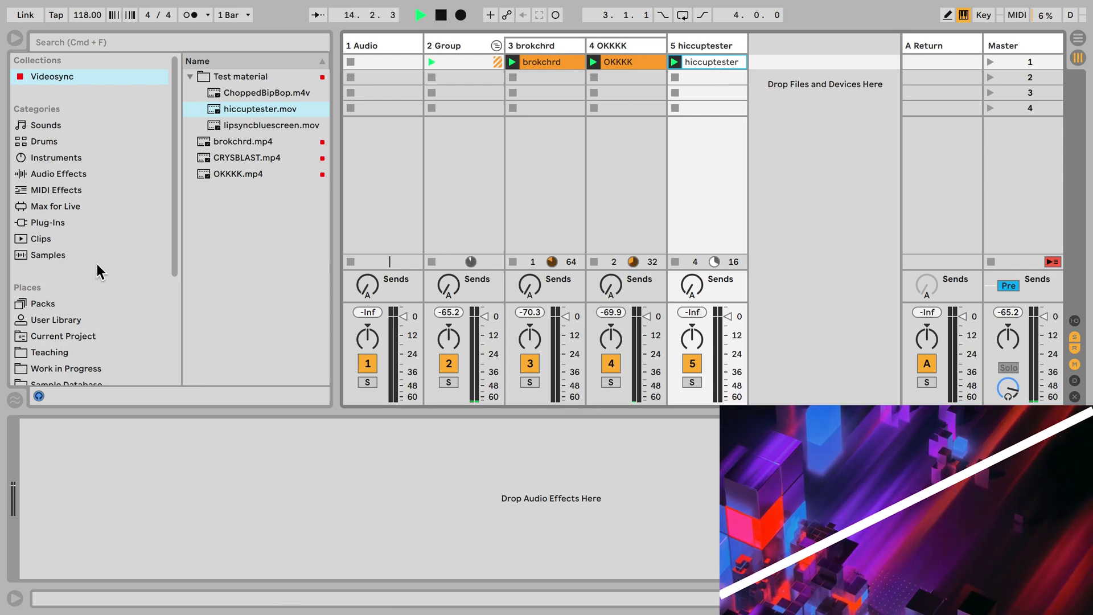
pyautogui.scroll(-5, 97, 265)
pyautogui.click(49, 179)
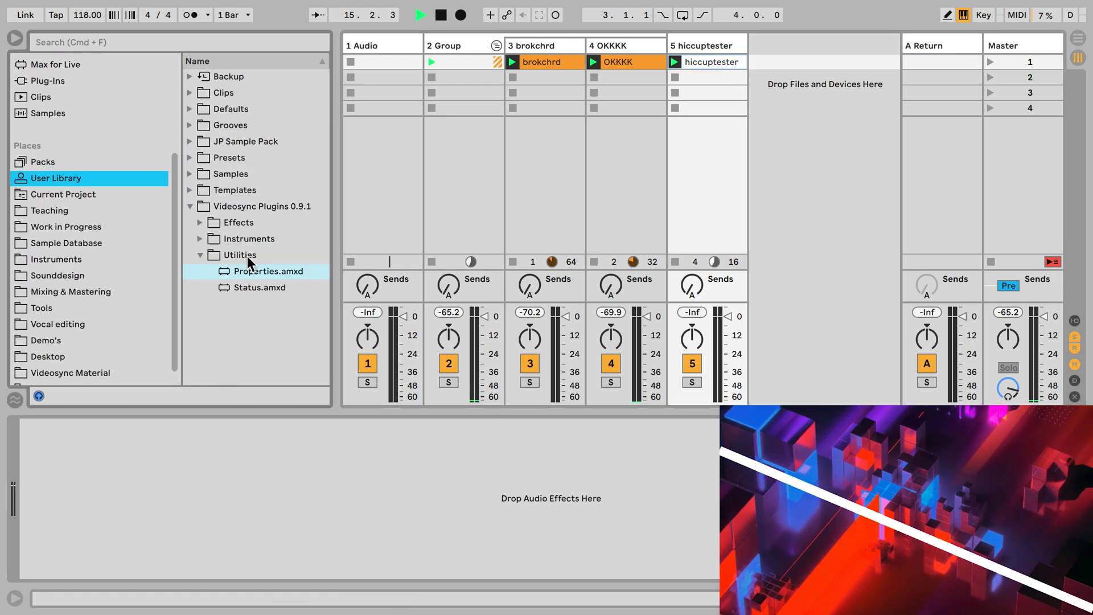
# Step: Add a Properties device set to Alpha to the hiccuptester track and lower its volume
pyautogui.moveTo(267, 271); pyautogui.dragTo(155, 454)
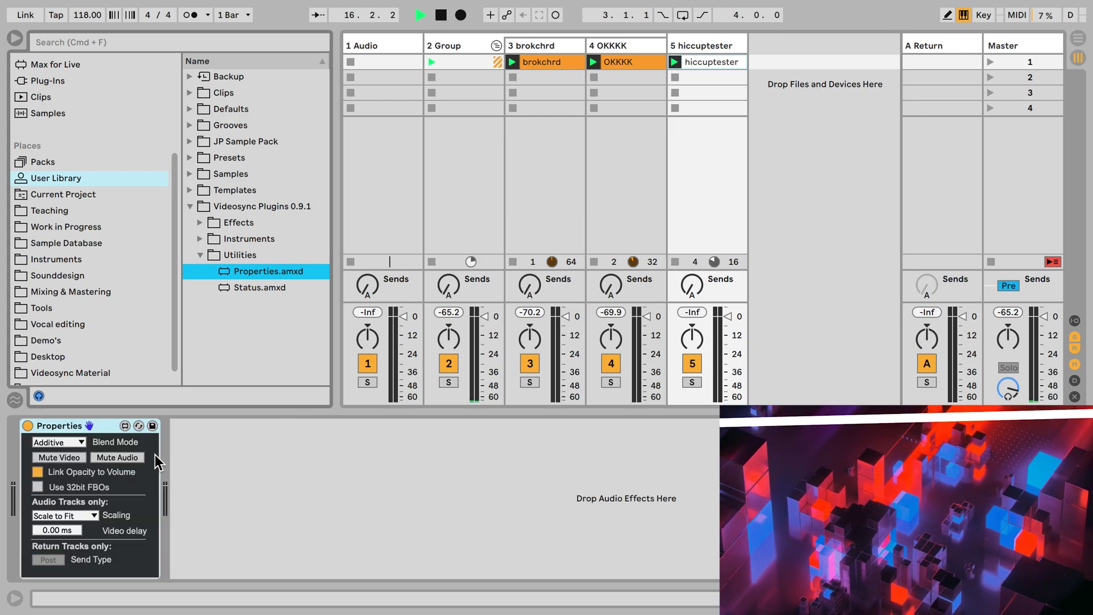
pyautogui.click(57, 442)
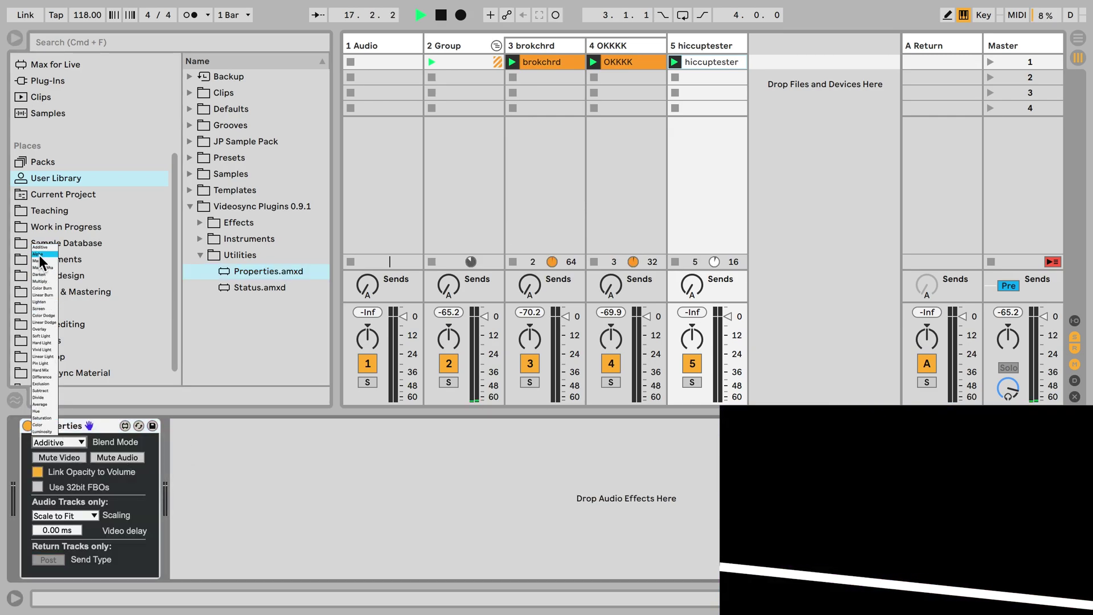
pyautogui.click(40, 255)
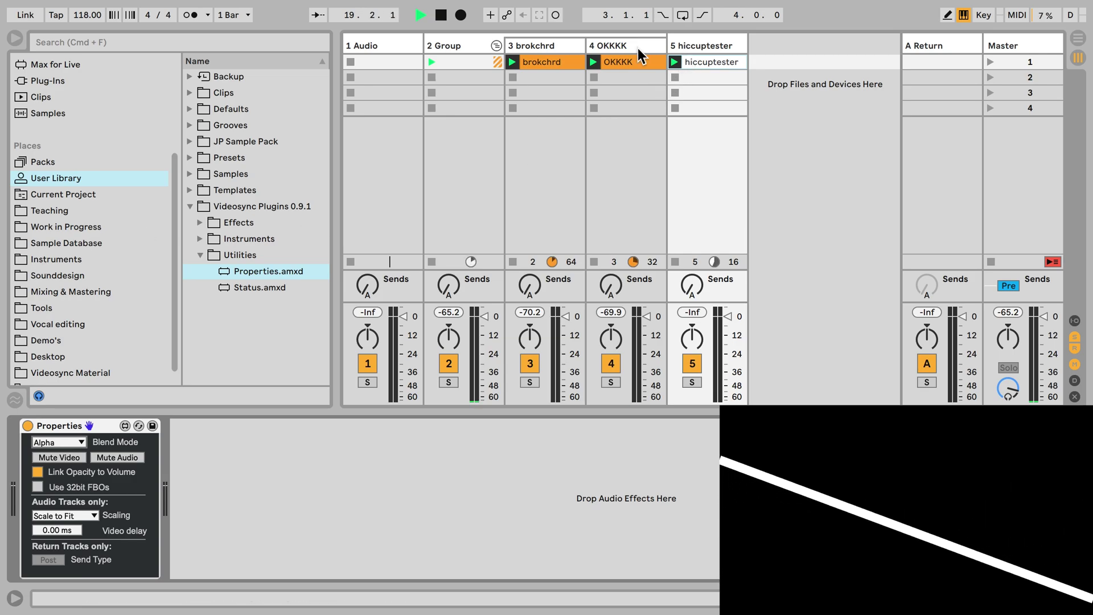
pyautogui.moveTo(728, 316)
pyautogui.mouseDown()
pyautogui.moveTo(729, 354)
pyautogui.moveTo(727, 328)
pyautogui.mouseUp()
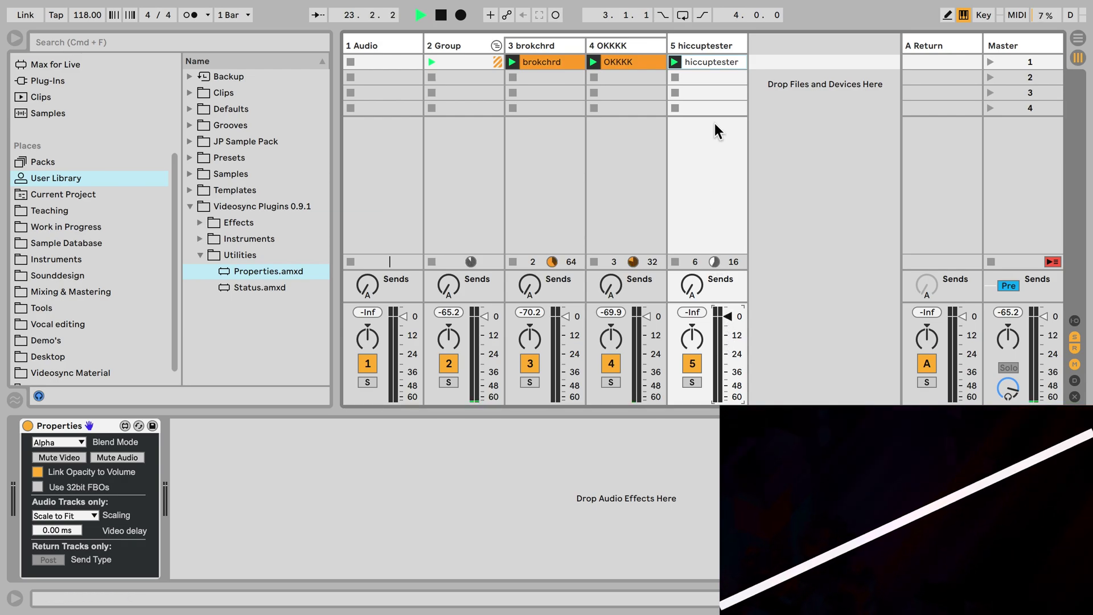
# Step: Stop the hiccuptester clip and raise brokchrd's Send A to -0.6 dB
pyautogui.click(675, 93)
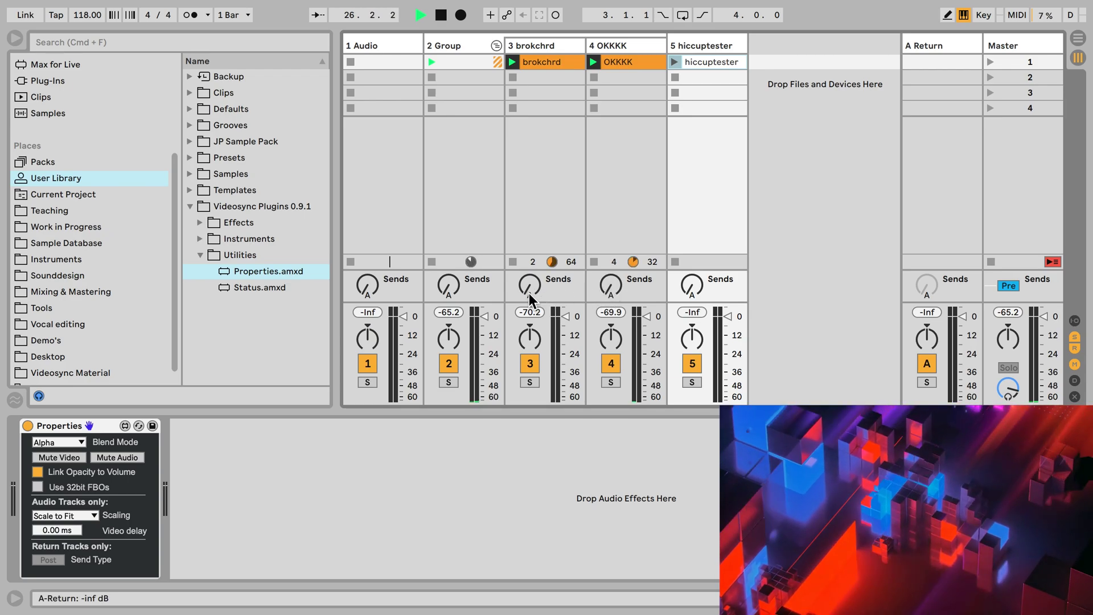
pyautogui.moveTo(529, 292); pyautogui.dragTo(529, 194)
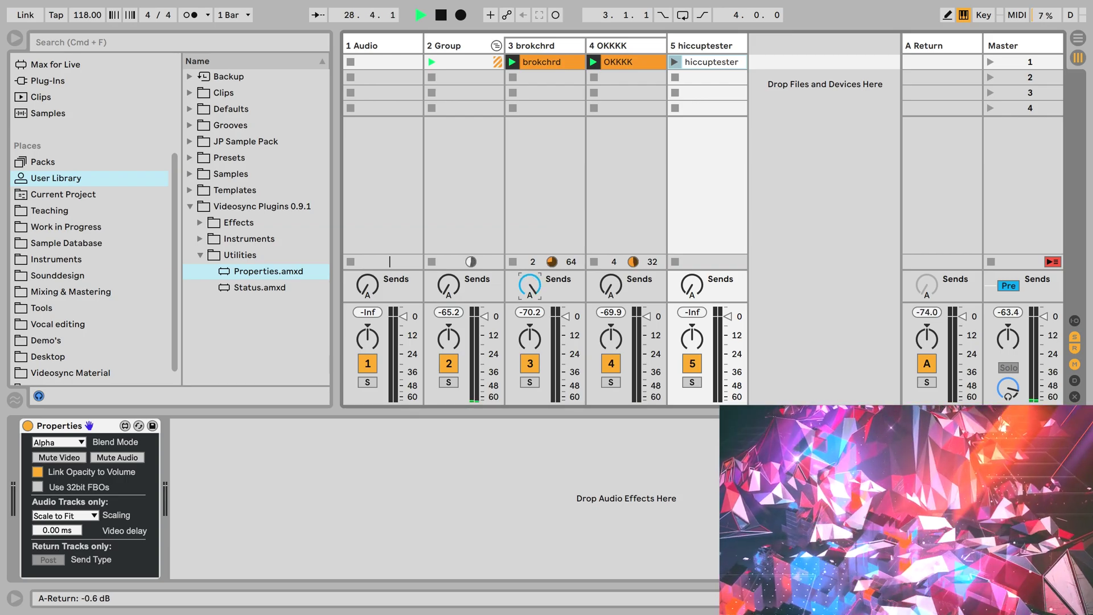
pyautogui.click(453, 50)
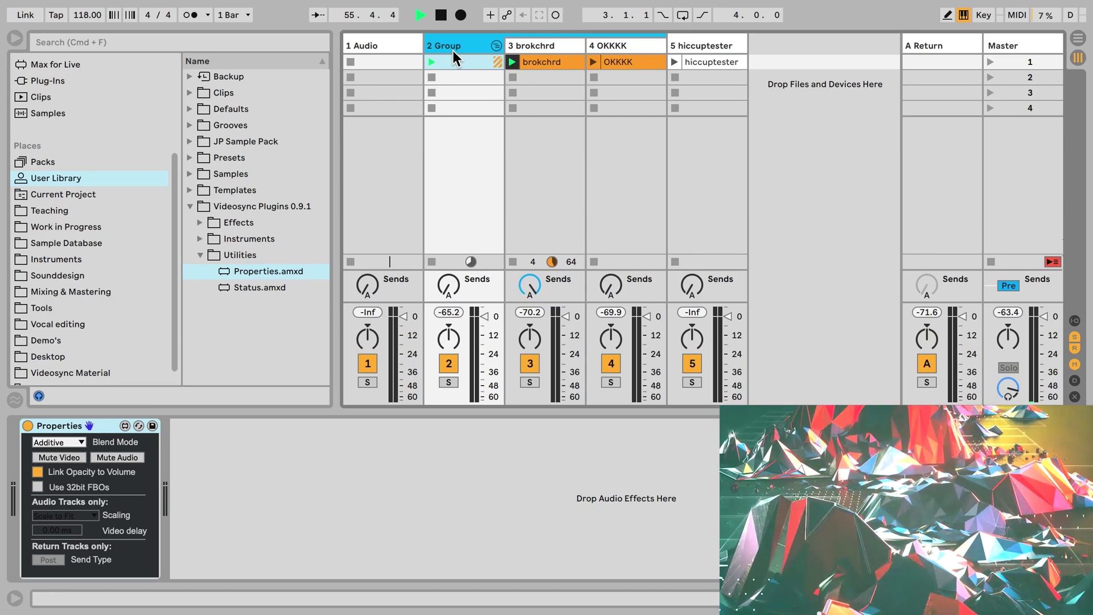
# Step: Add an Audio Effect Rack to the group track and unfold its chain list
pyautogui.scroll(5, 151, 122)
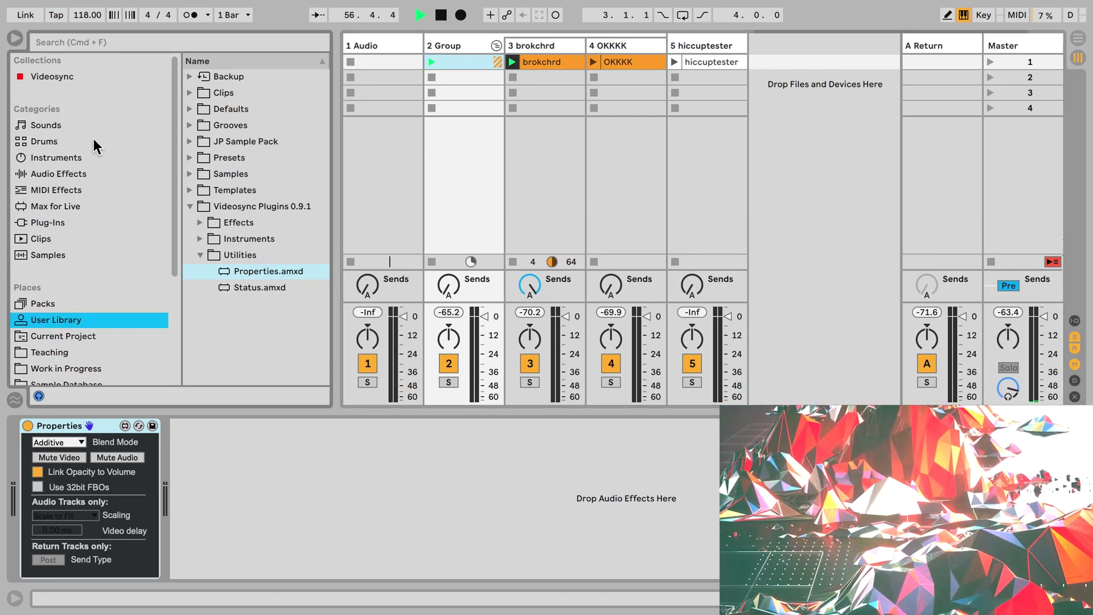
pyautogui.click(76, 175)
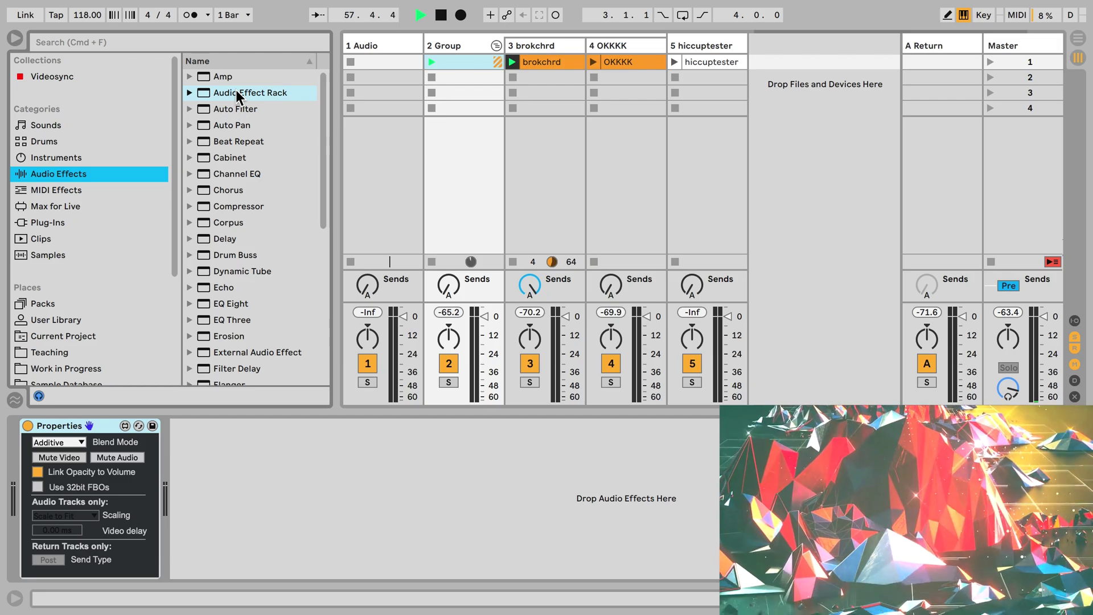
pyautogui.moveTo(235, 90); pyautogui.dragTo(448, 131)
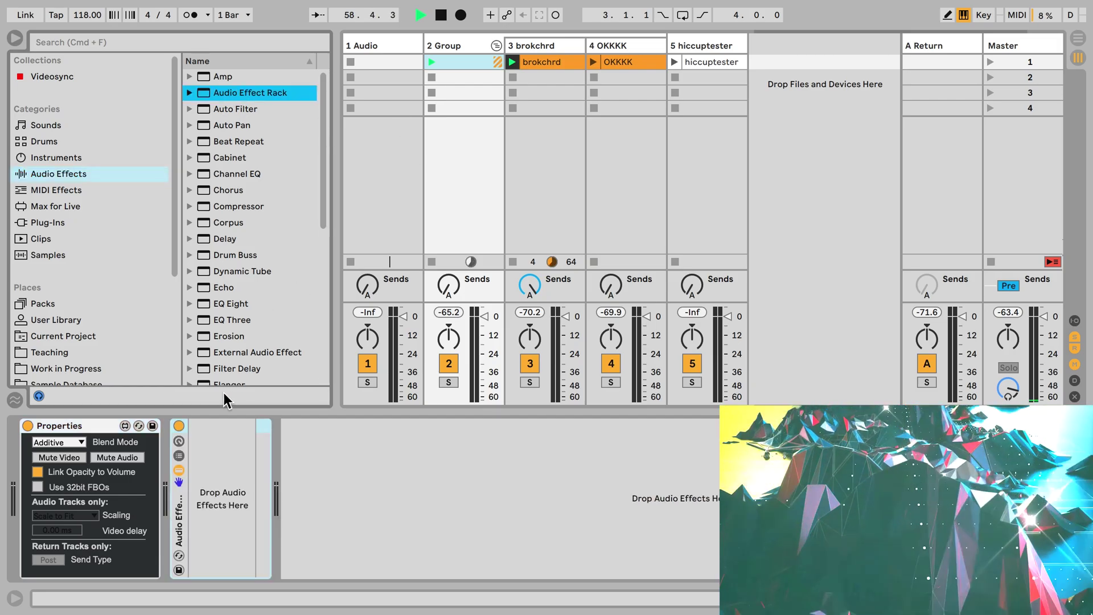
pyautogui.click(180, 456)
# Step: Create two chains, duplicate one, then undo back to a single empty chain
pyautogui.rightClick(217, 466)
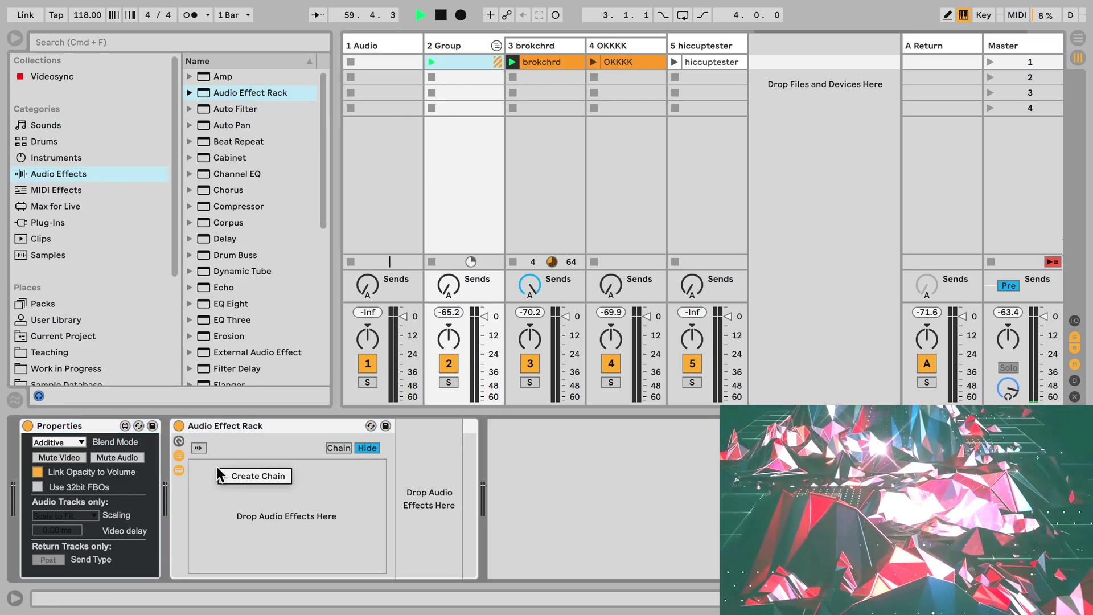
pyautogui.click(228, 473)
pyautogui.rightClick(228, 490)
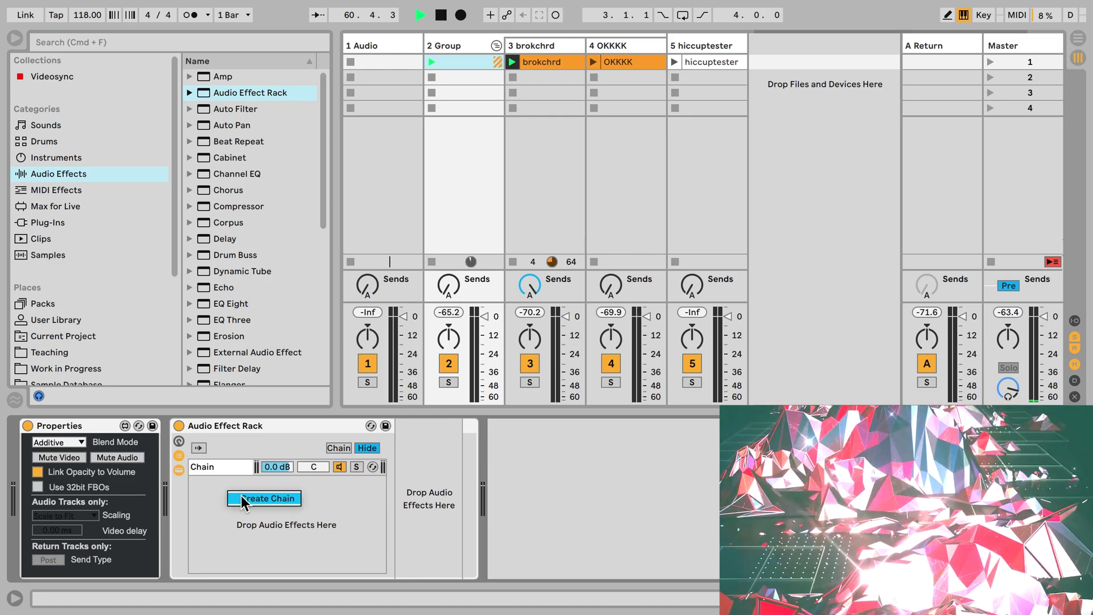
pyautogui.click(241, 496)
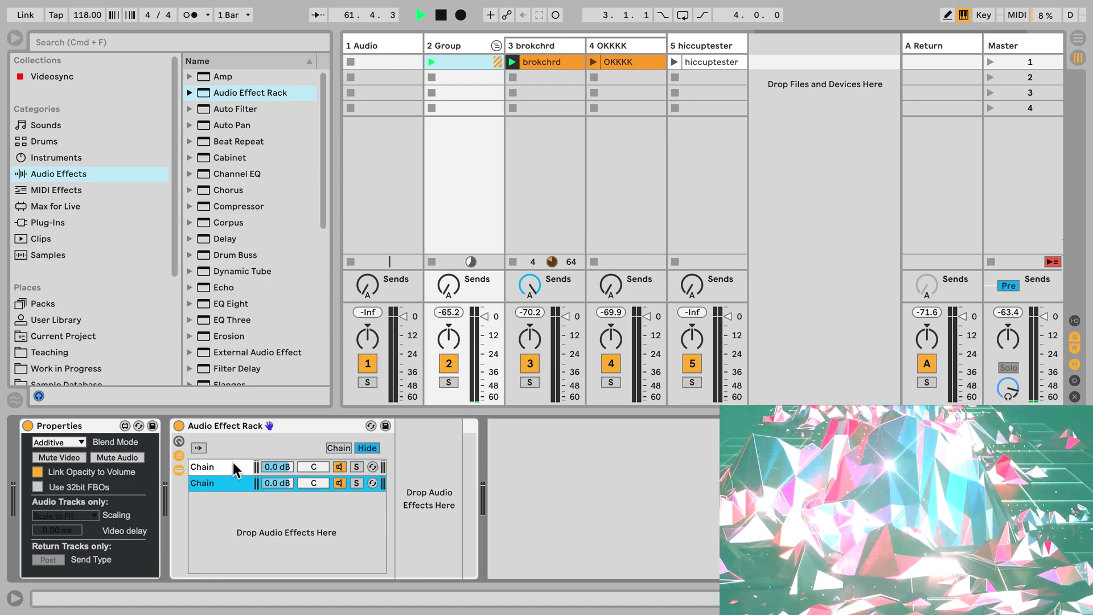
pyautogui.click(198, 469)
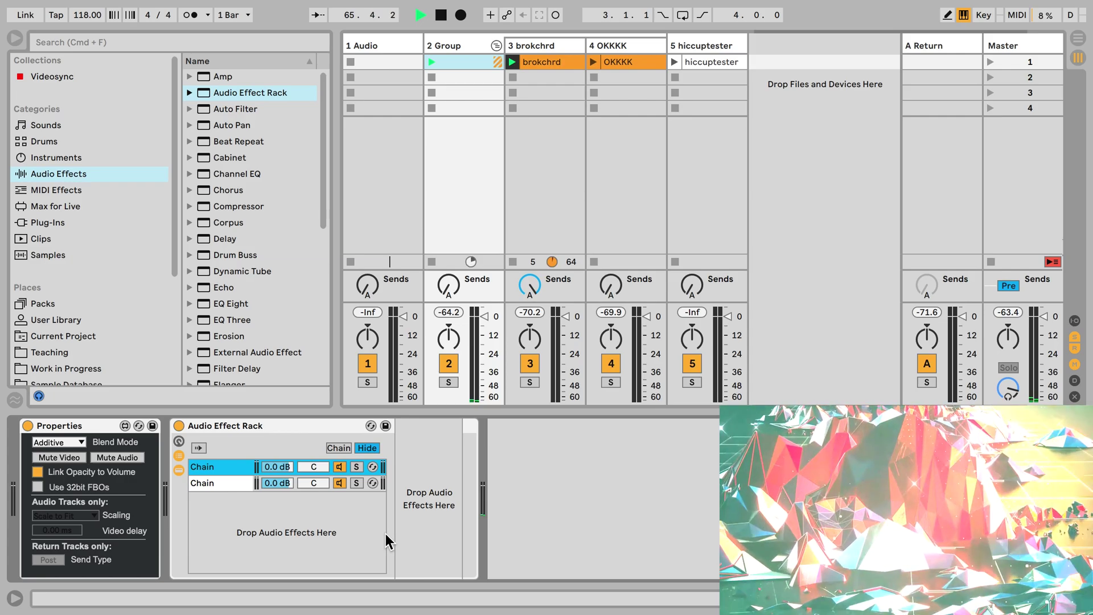
pyautogui.click(216, 485)
pyautogui.press('super+d')
pyautogui.press('super+d')
pyautogui.press('super+z')
pyautogui.press('super+z')
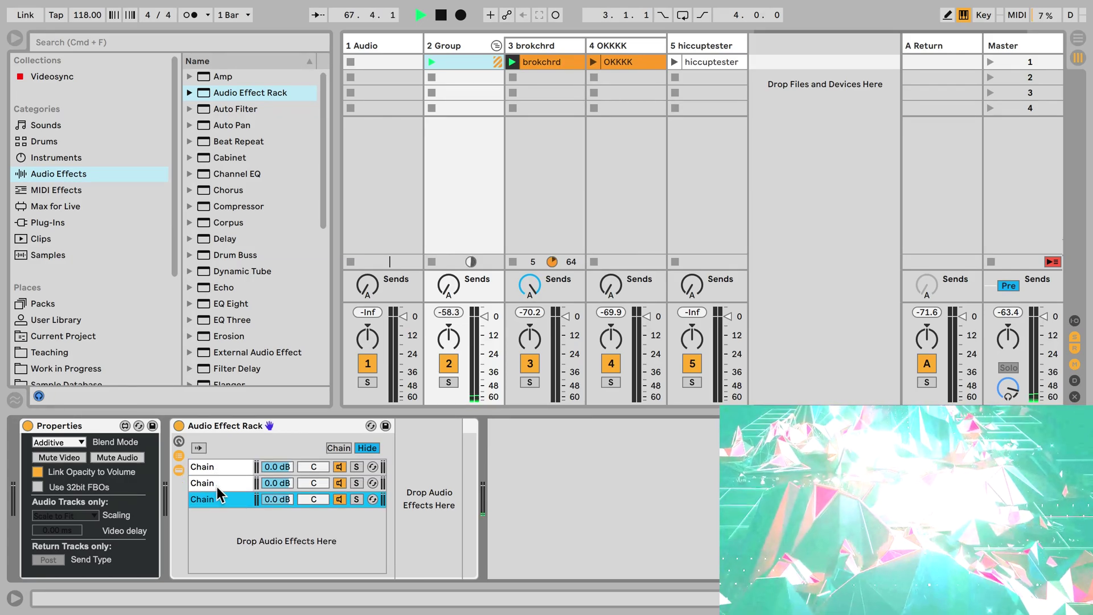
pyautogui.press('super+z')
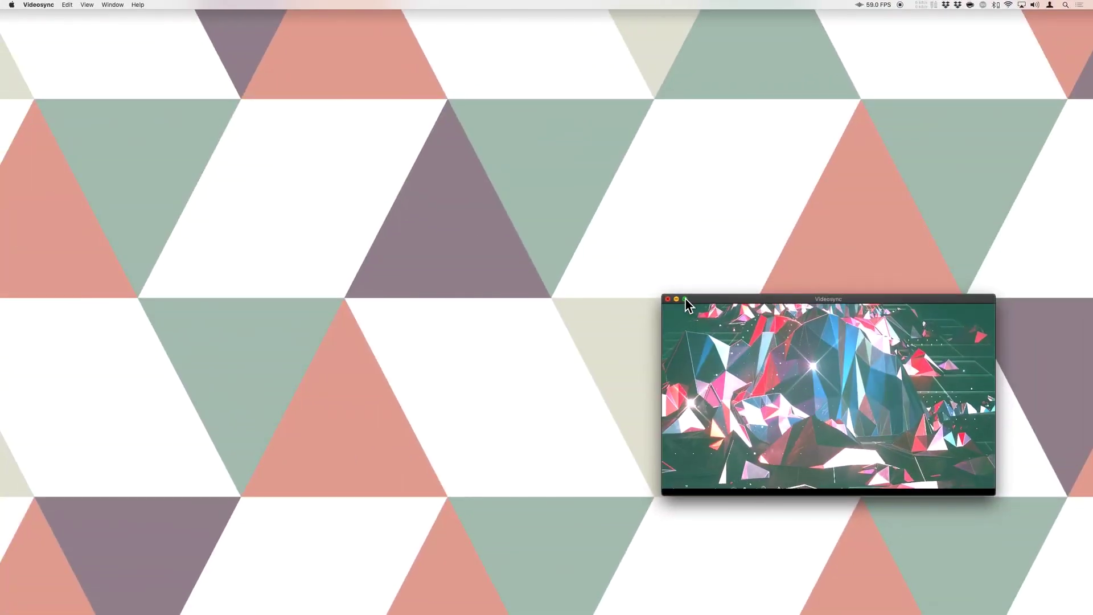
# Step: In Videosync's General preferences, toggle Show FPS and the status item off and on, leaving both checked
pyautogui.press('super+comma')
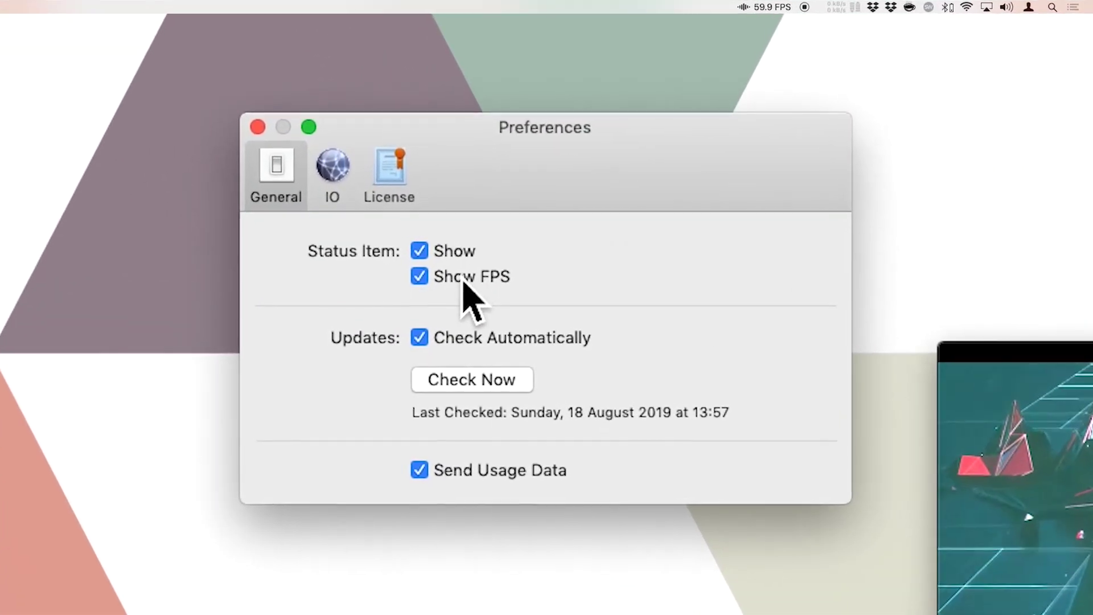
pyautogui.click(463, 279)
pyautogui.click(463, 279)
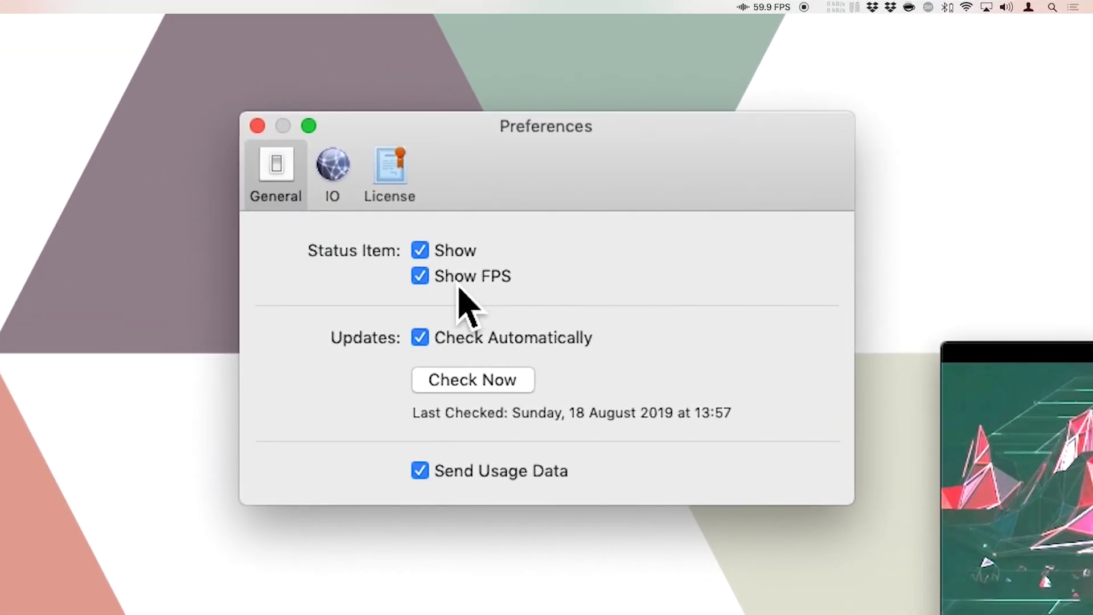
pyautogui.click(469, 254)
pyautogui.click(471, 255)
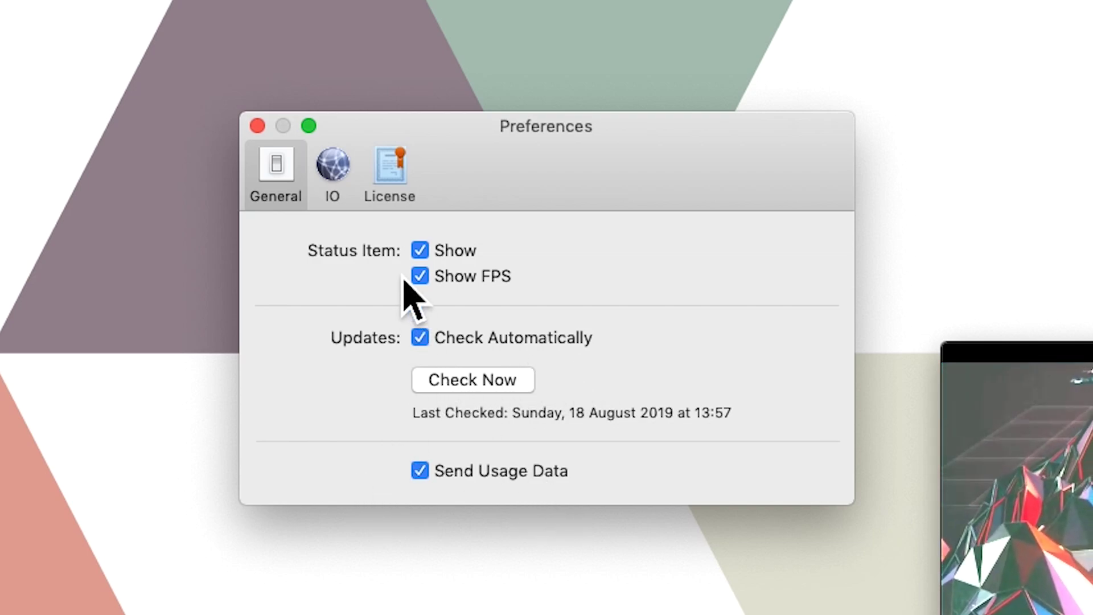
# Step: Enable Master Syphon Out in the IO preferences, then view the License tab
pyautogui.click(347, 199)
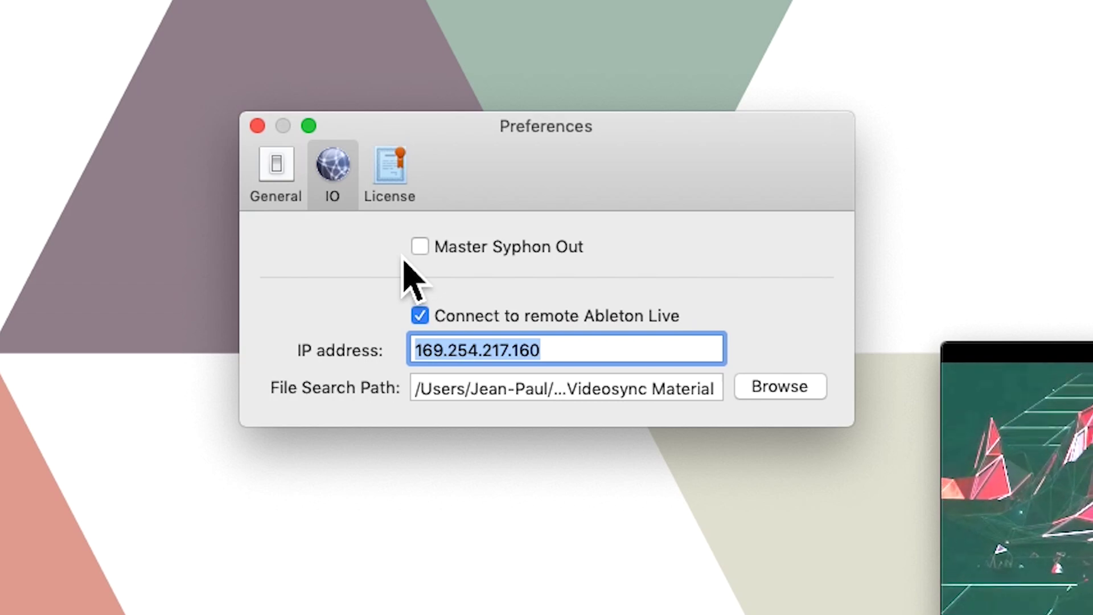
pyautogui.click(565, 254)
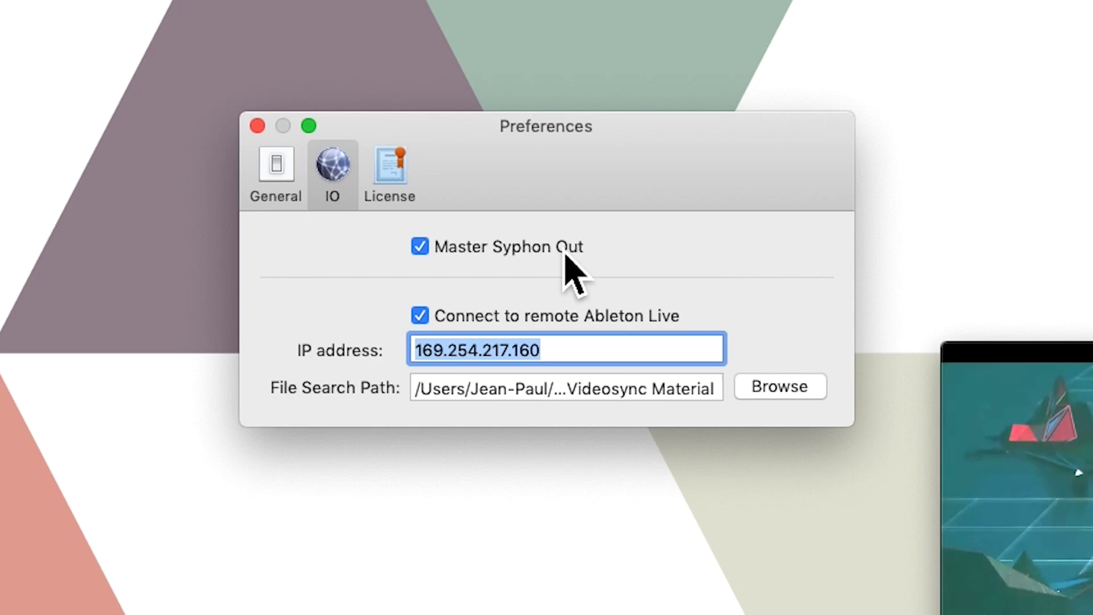
pyautogui.click(404, 196)
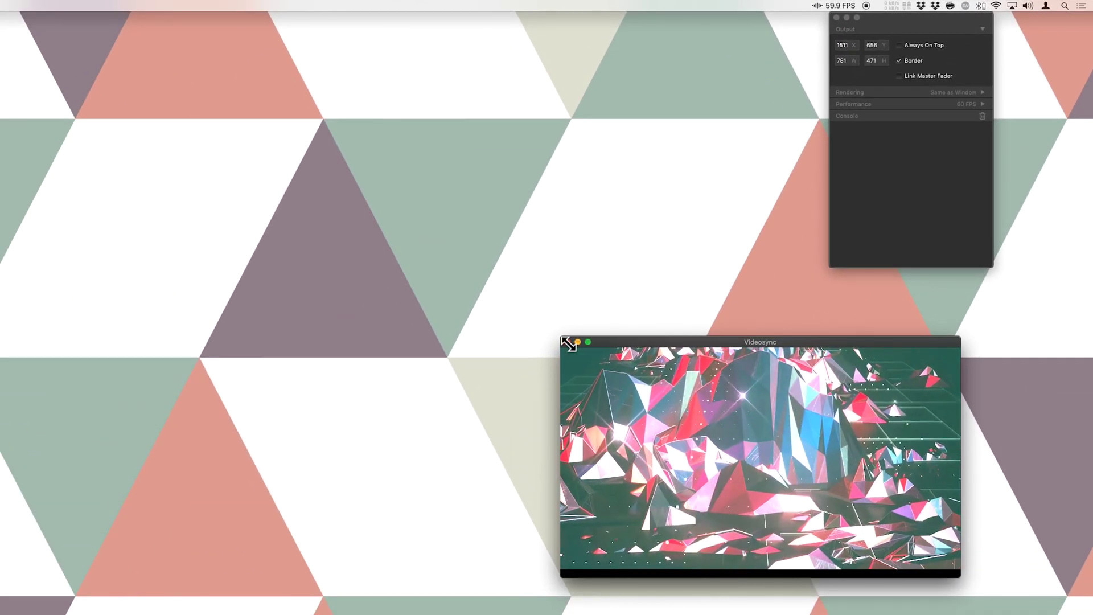
# Step: Resize the output window to 798 × 470 and turn on Always On Top
pyautogui.moveTo(568, 344)
pyautogui.mouseDown()
pyautogui.moveTo(445, 269)
pyautogui.moveTo(532, 313)
pyautogui.moveTo(561, 342)
pyautogui.moveTo(553, 338)
pyautogui.mouseUp()
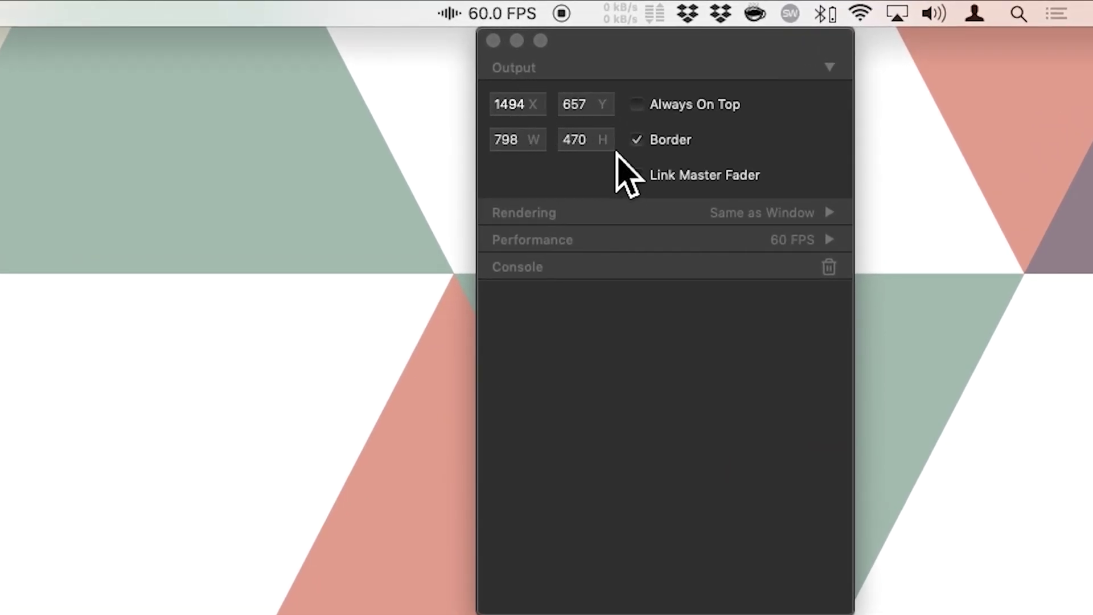
pyautogui.click(593, 178)
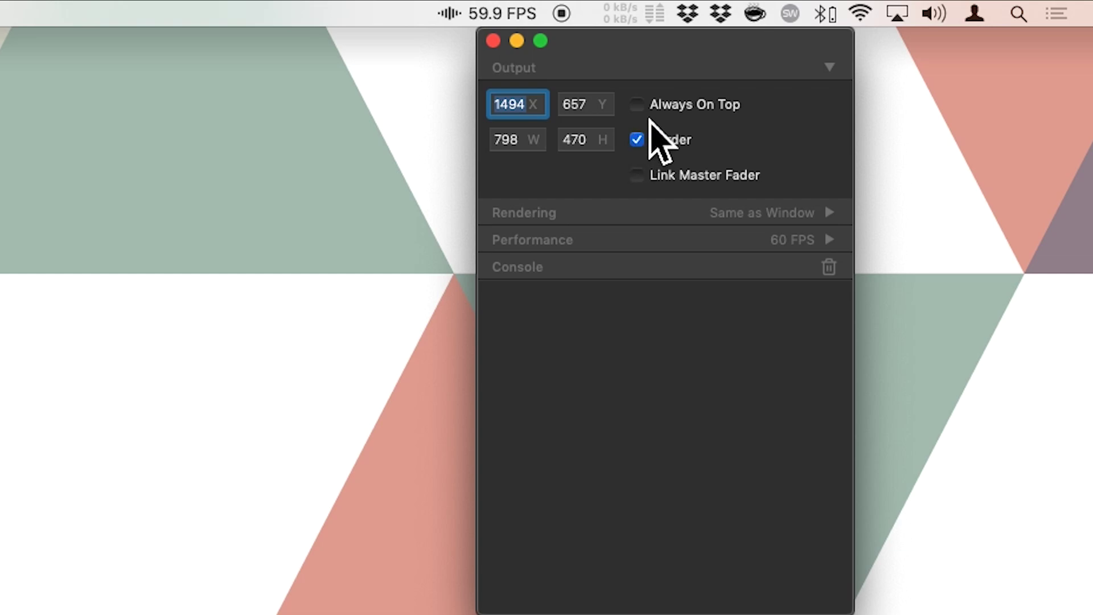
pyautogui.click(661, 110)
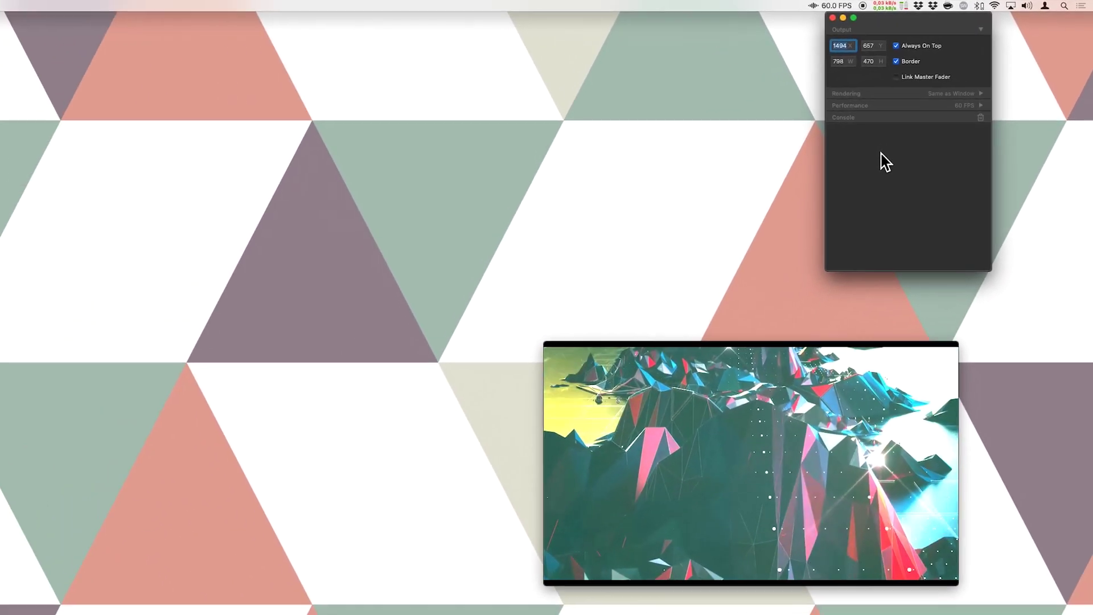
pyautogui.press('super+comma')
# Step: Move the output window to 1578 × 635, keep Border on, and leave Link Master Fader off
pyautogui.moveTo(725, 417); pyautogui.dragTo(802, 143)
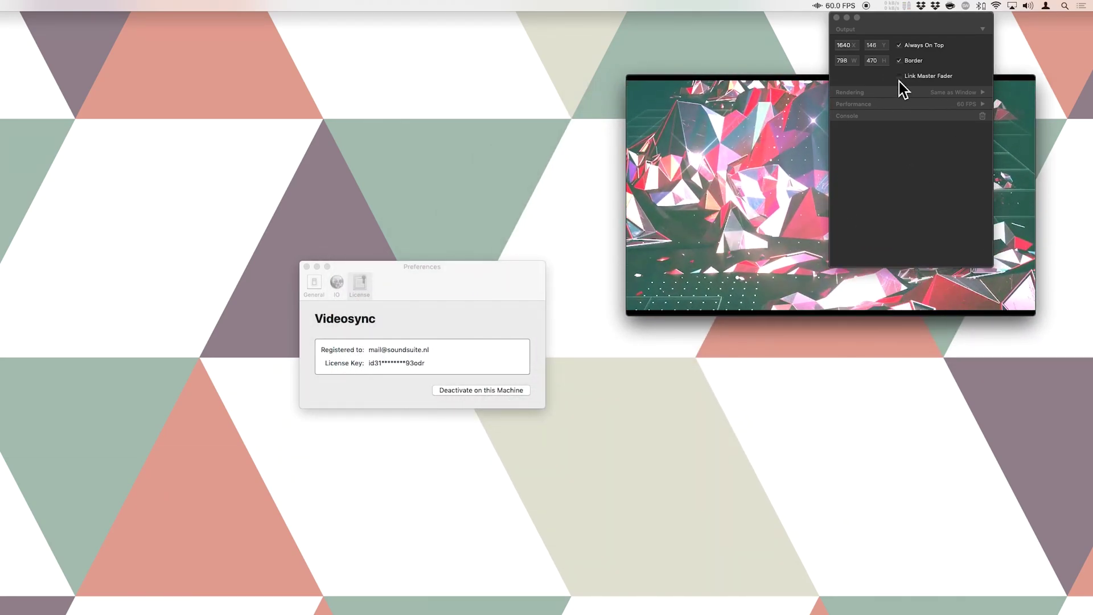
pyautogui.moveTo(769, 151); pyautogui.dragTo(740, 393)
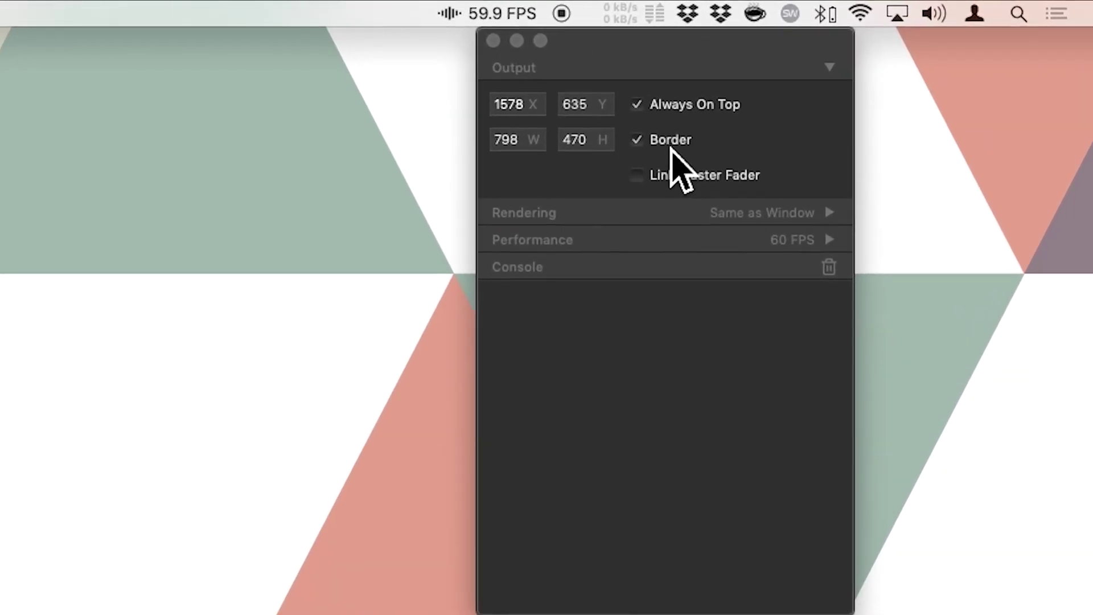
pyautogui.click(914, 63)
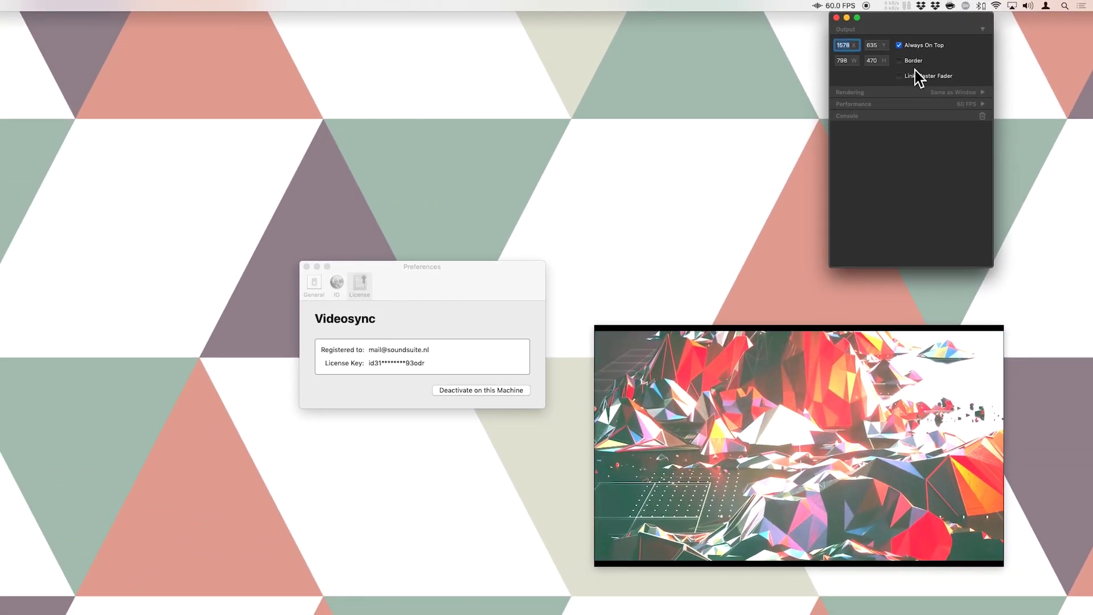
pyautogui.click(912, 62)
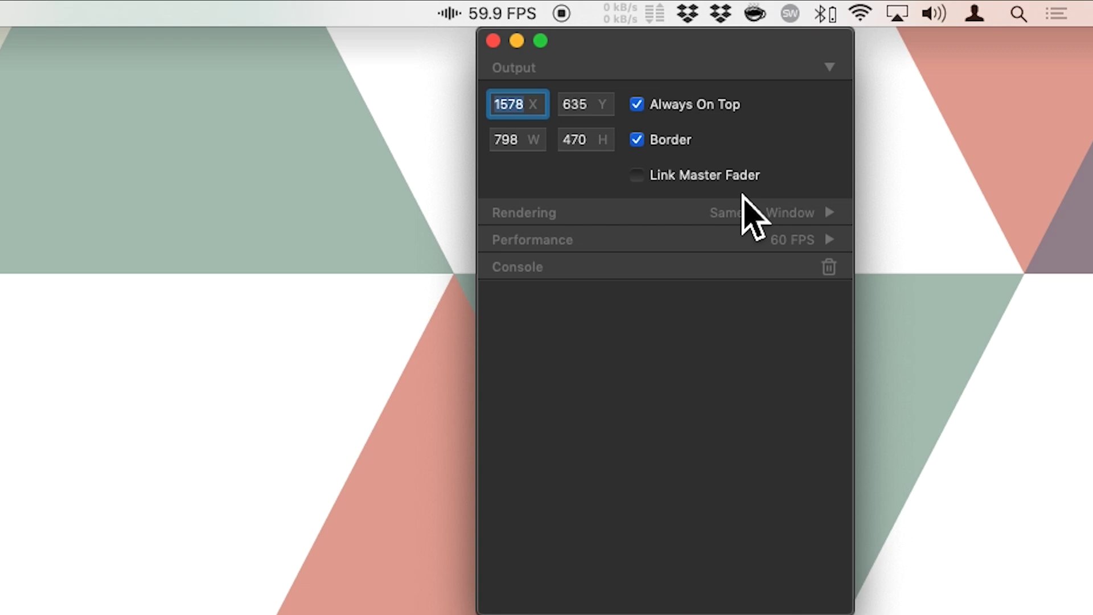
pyautogui.click(714, 177)
pyautogui.click(715, 178)
# Step: Change the Rendering target frame rate from 60 to 30 and expand Performance, showing about 29.94 FPS
pyautogui.click(685, 219)
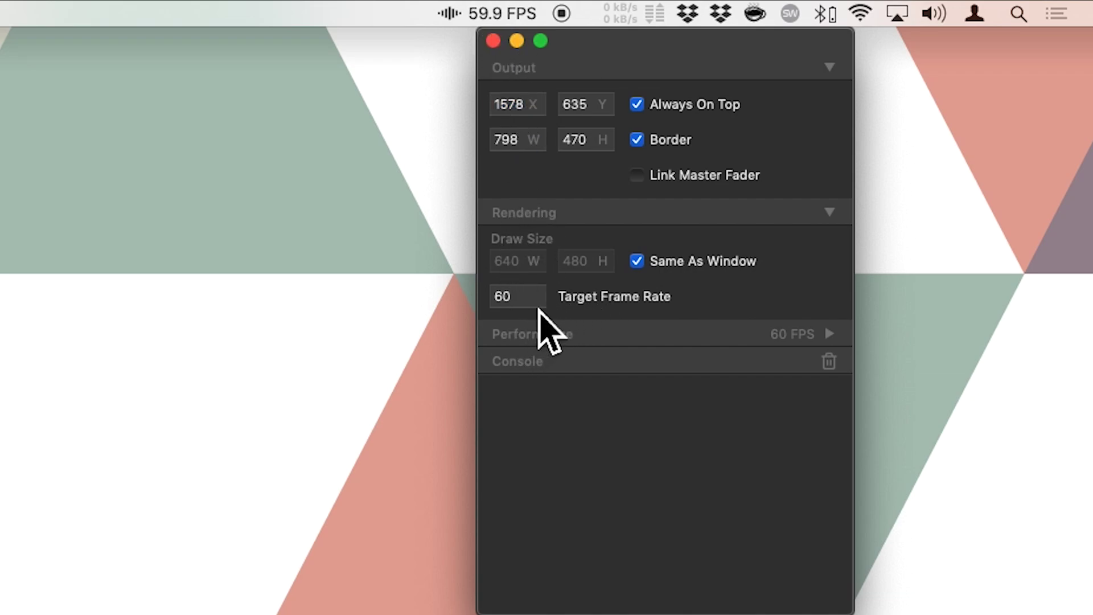
pyautogui.click(505, 301)
pyautogui.write('3')
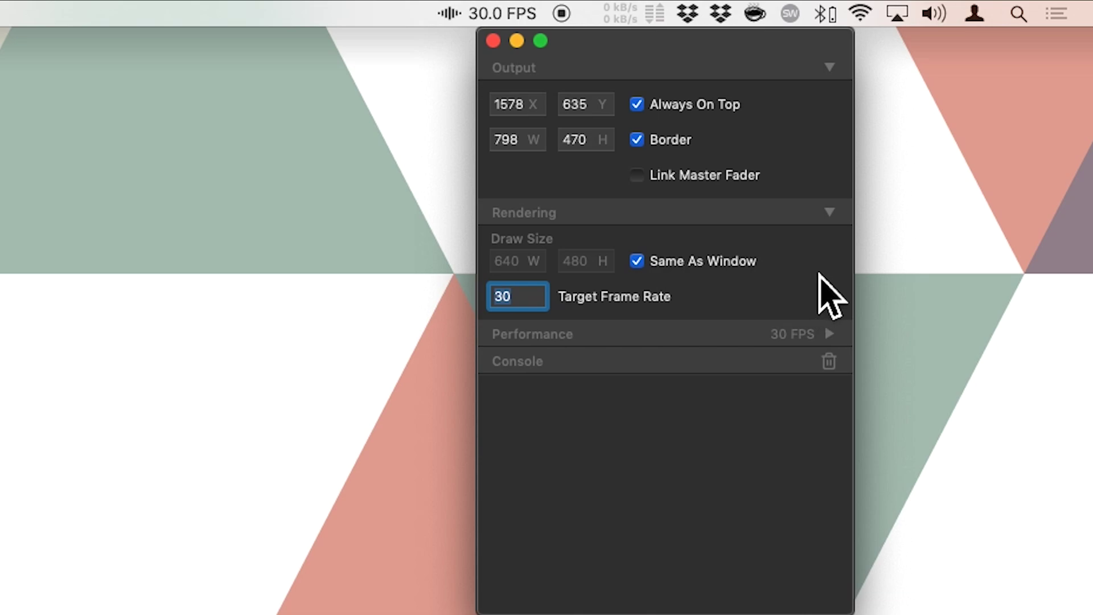
pyautogui.click(831, 334)
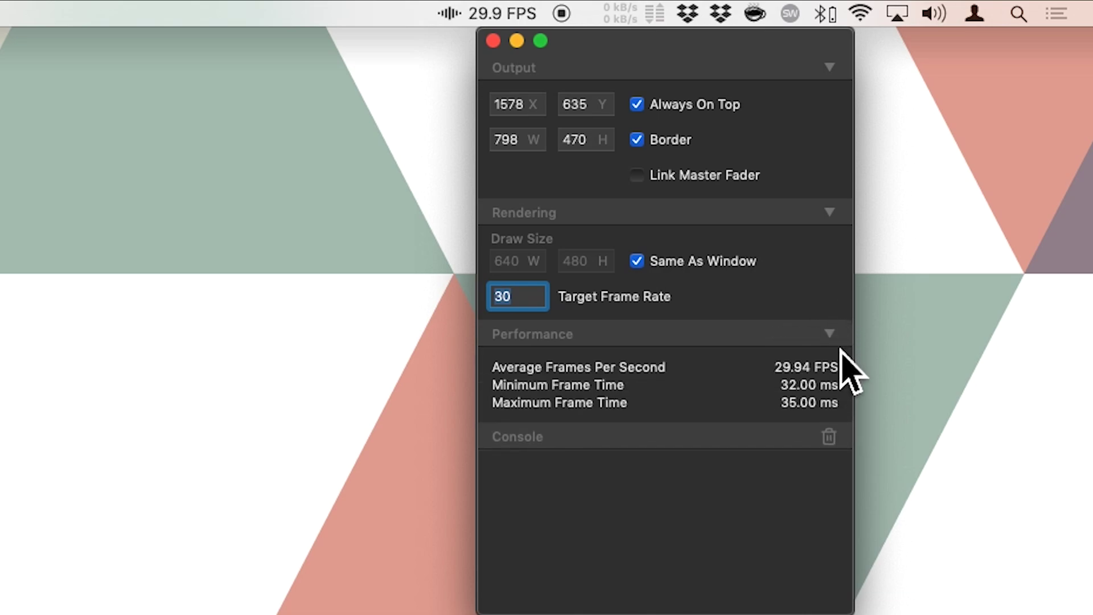